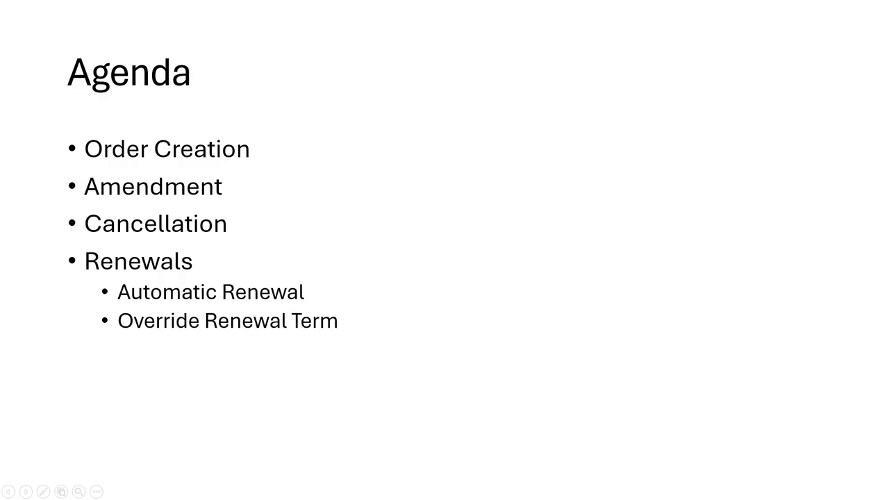
# Switch to Salesforce in the browser and open the New Quote record listed under the AMEX account's quotes.
pyautogui.hotkey('alt', 'Tab')
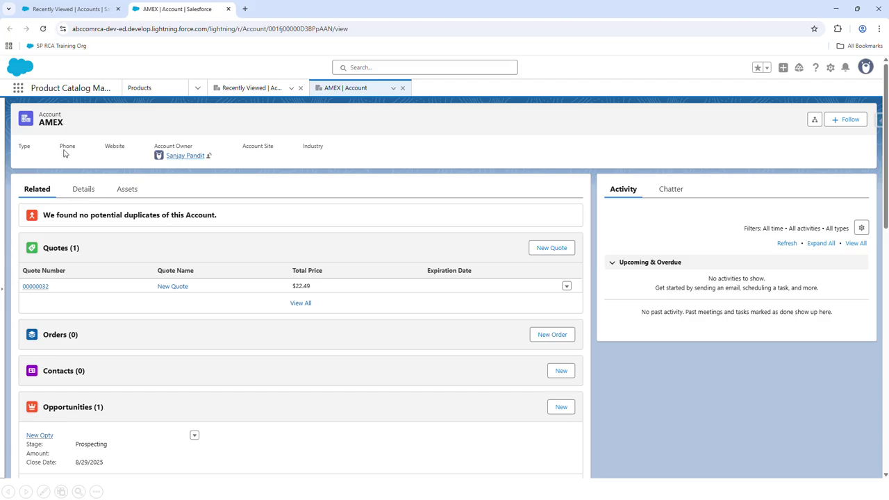
pyautogui.scroll(-2, 56, 417)
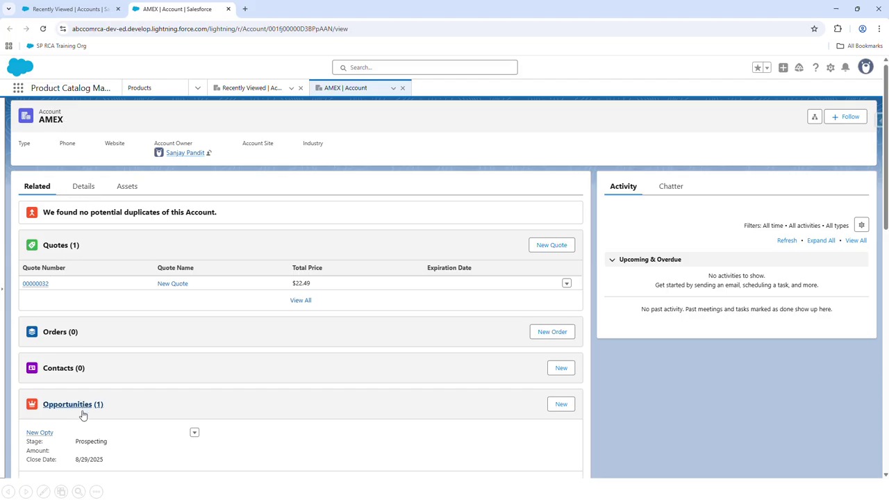
pyautogui.scroll(2, 48, 334)
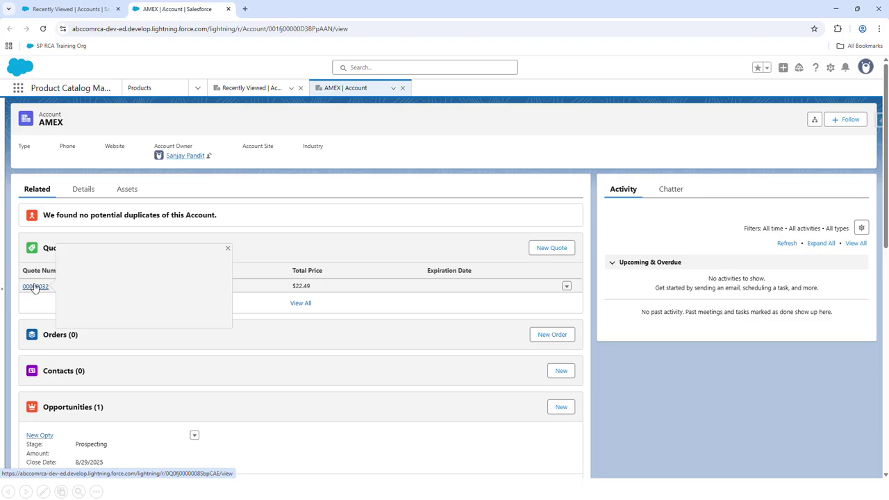
pyautogui.click(35, 287)
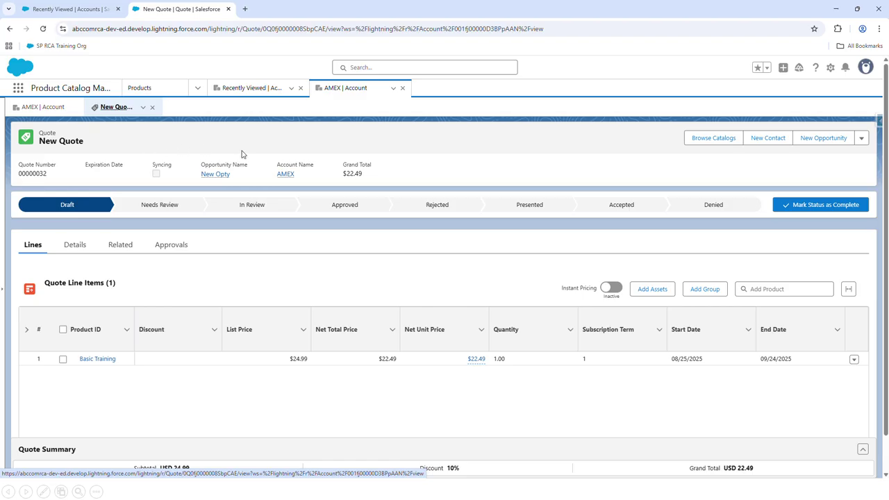
# Mark the quote's status as Accepted and create an order from it.
pyautogui.click(611, 205)
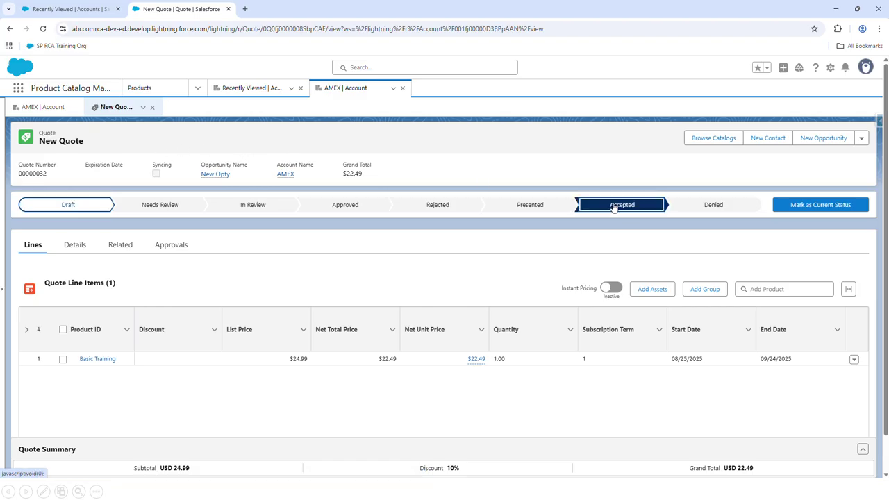
pyautogui.click(820, 205)
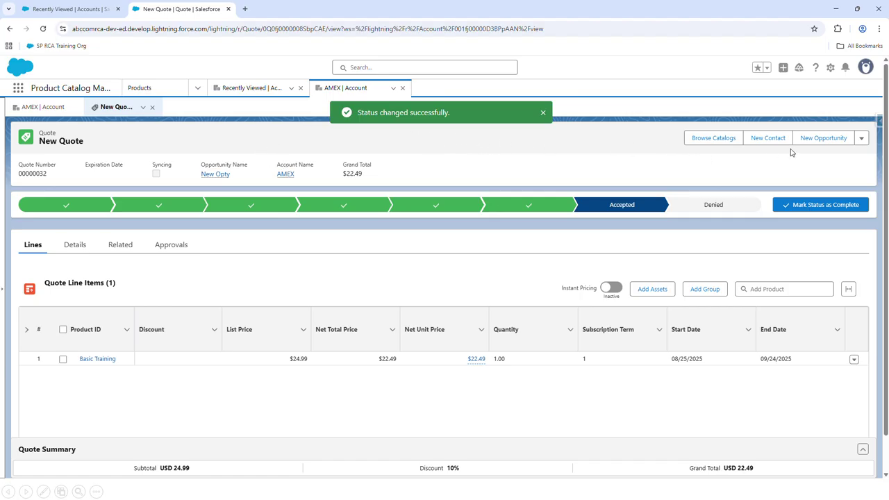
pyautogui.click(861, 139)
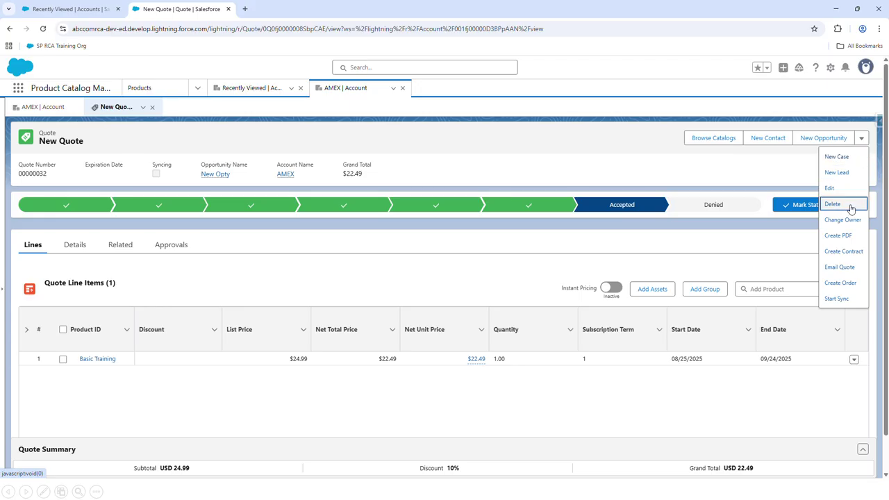
pyautogui.click(842, 284)
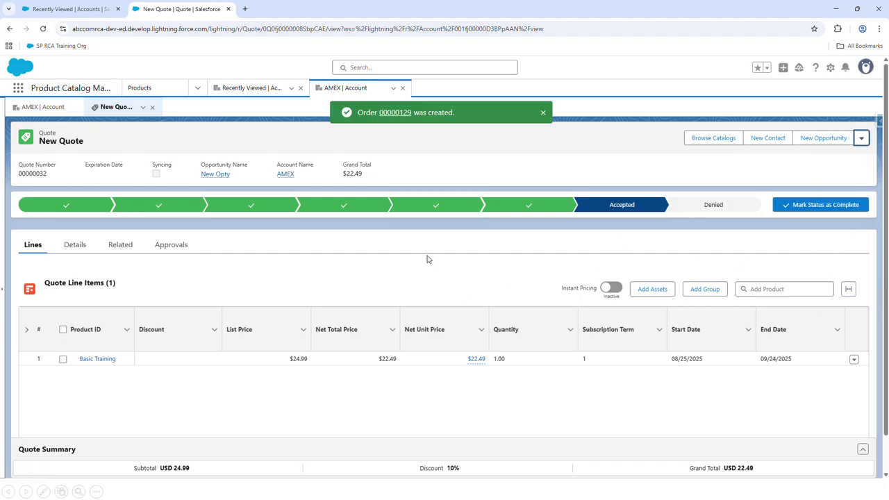
# Open the newly created order and set its status to Activated.
pyautogui.click(396, 113)
pyautogui.click(387, 121)
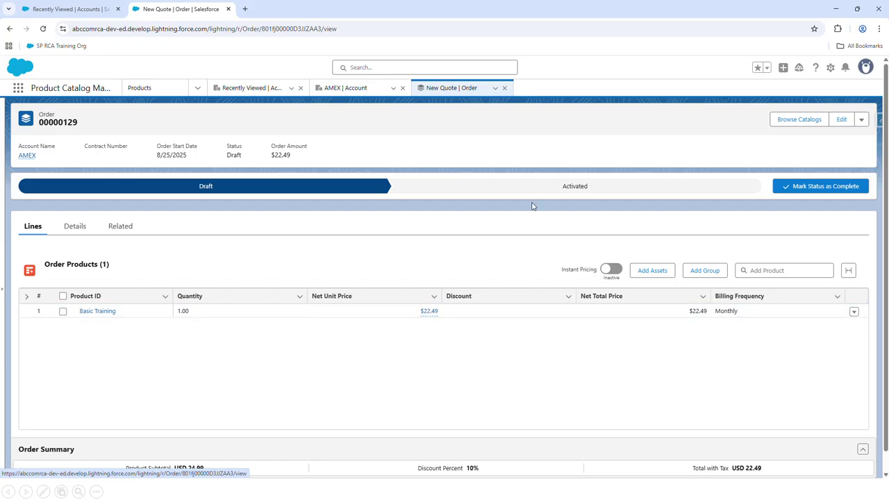
pyautogui.click(563, 193)
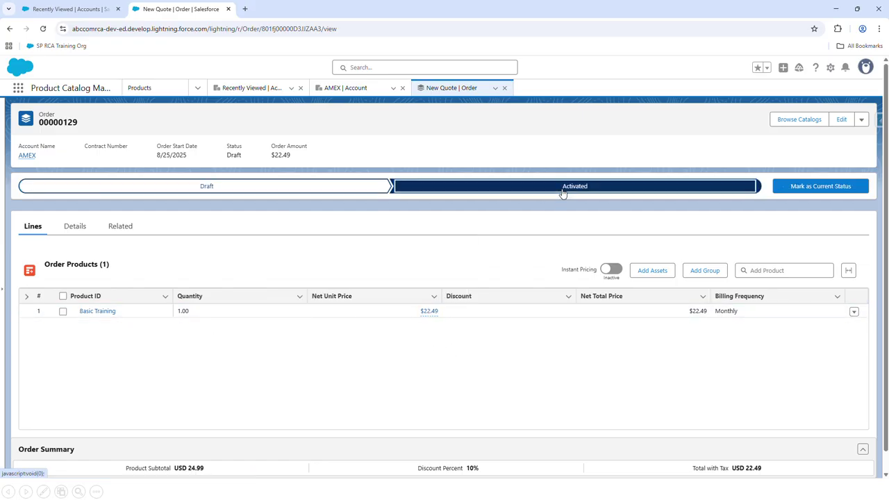
pyautogui.click(811, 194)
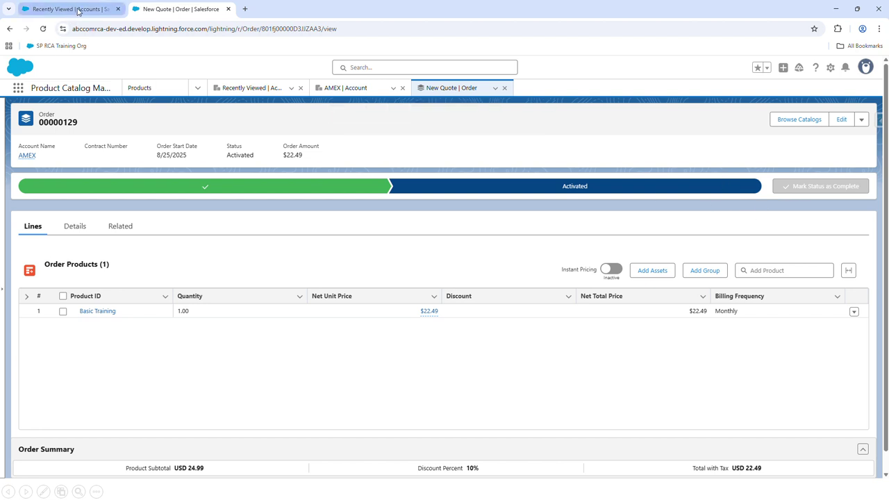
# Go from the order to the AMEX account's managed assets and open the Basic Training asset record.
pyautogui.click(28, 155)
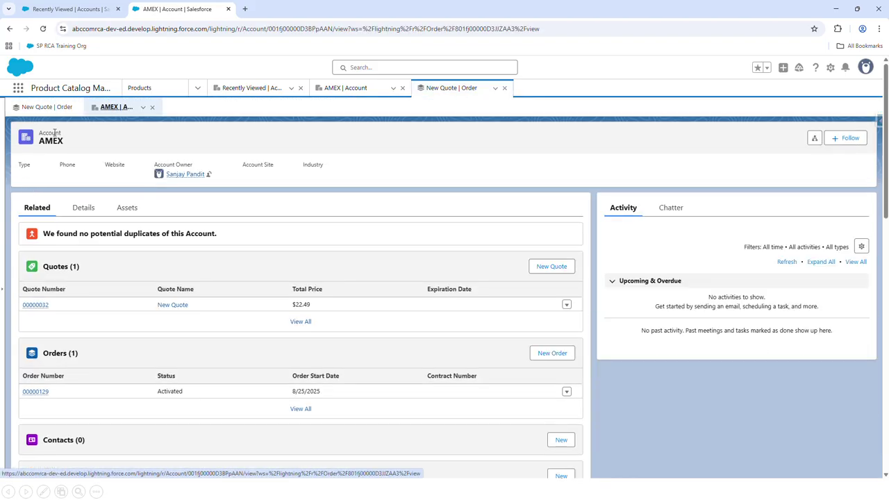
pyautogui.click(126, 212)
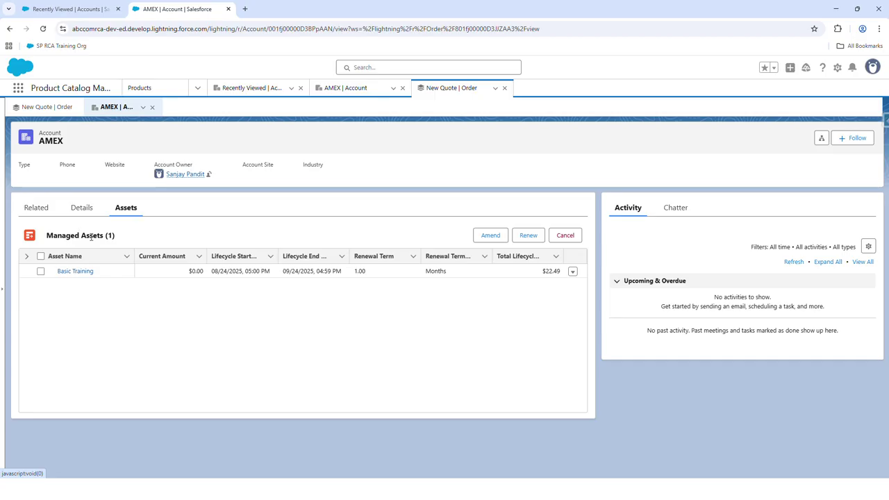
pyautogui.click(572, 272)
pyautogui.click(564, 285)
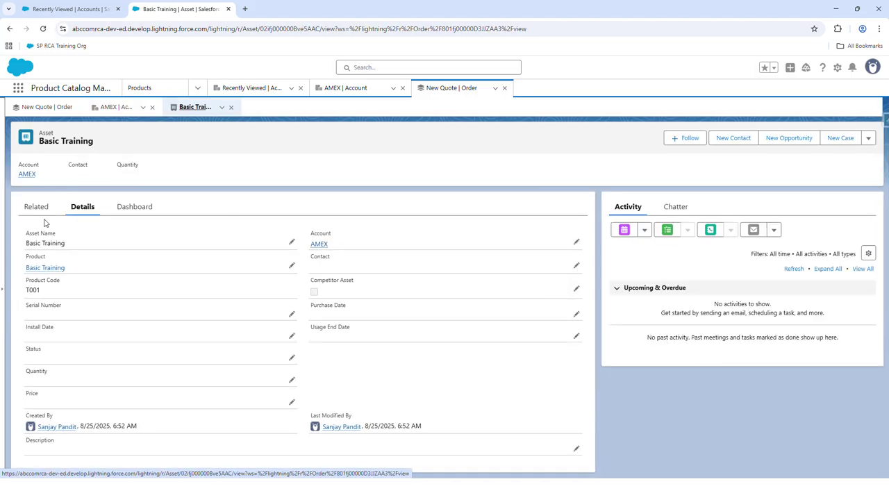
# Examine the Basic Training asset's dashboard for quantity, monthly recurring revenue and amount, including the charts, and view its related records.
pyautogui.click(140, 211)
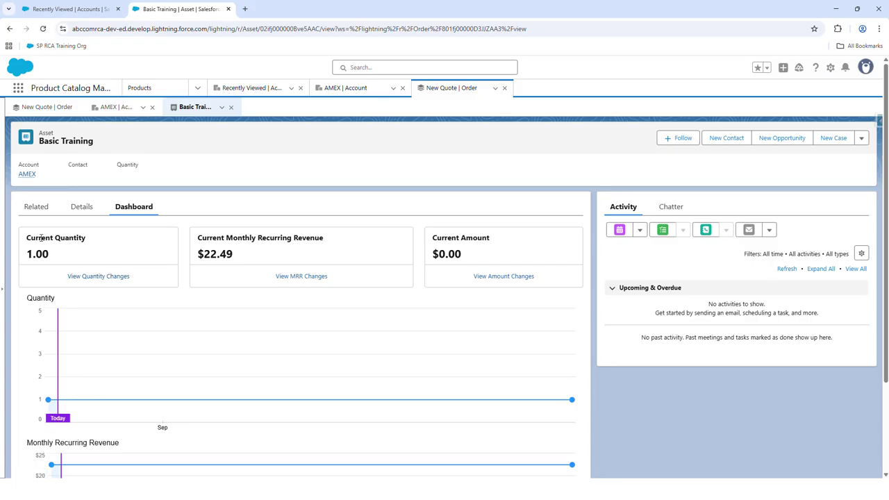
pyautogui.moveTo(34, 237); pyautogui.dragTo(90, 243)
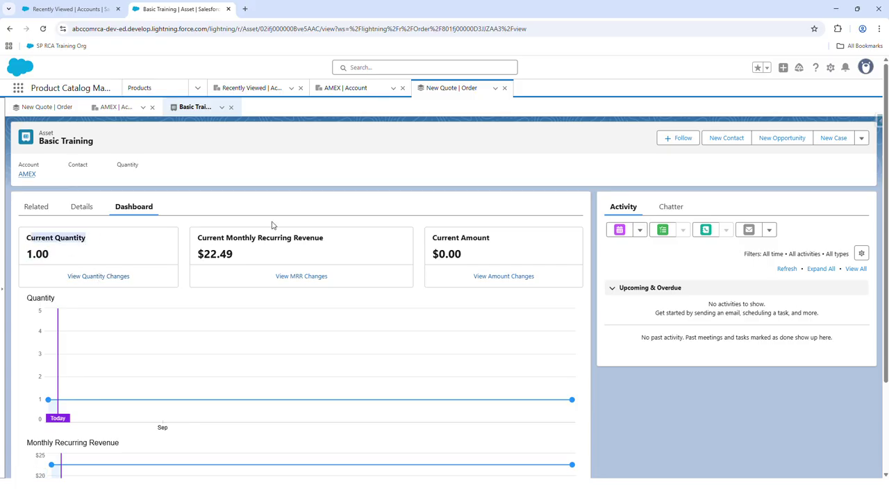
pyautogui.moveTo(257, 237); pyautogui.dragTo(327, 244)
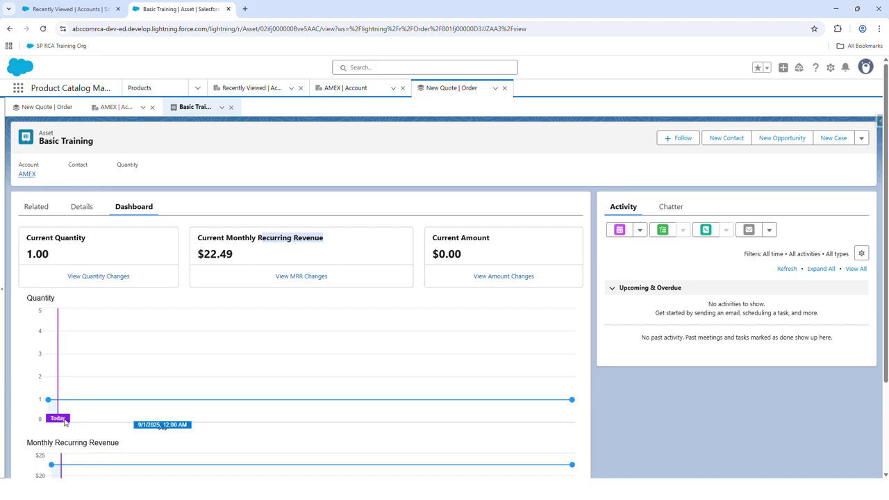
pyautogui.scroll(-1, 69, 419)
pyautogui.scroll(-1, 61, 338)
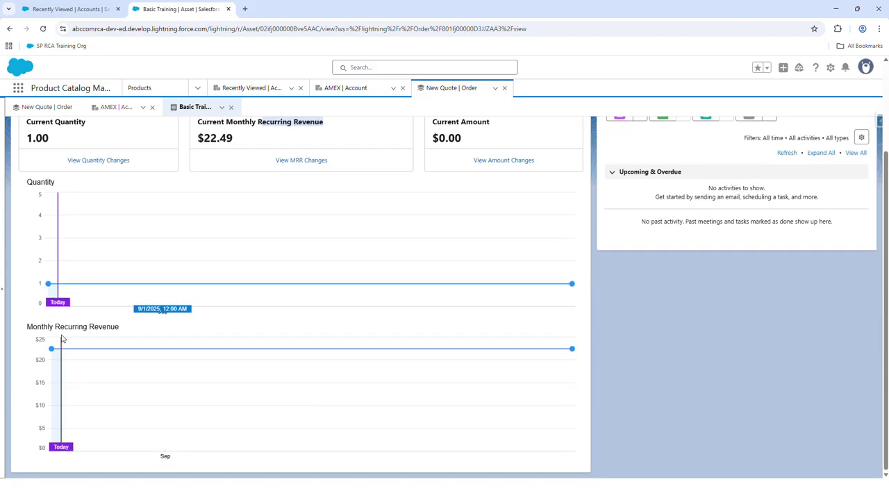
pyautogui.scroll(2, 66, 311)
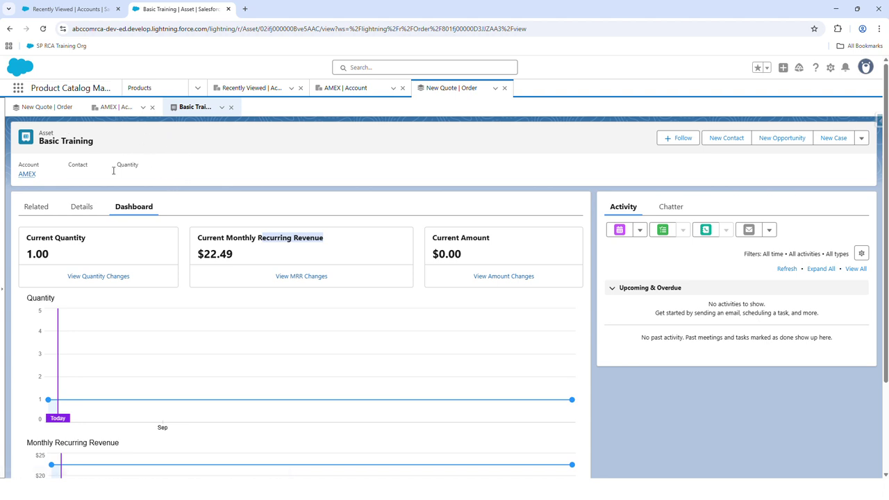
pyautogui.click(44, 208)
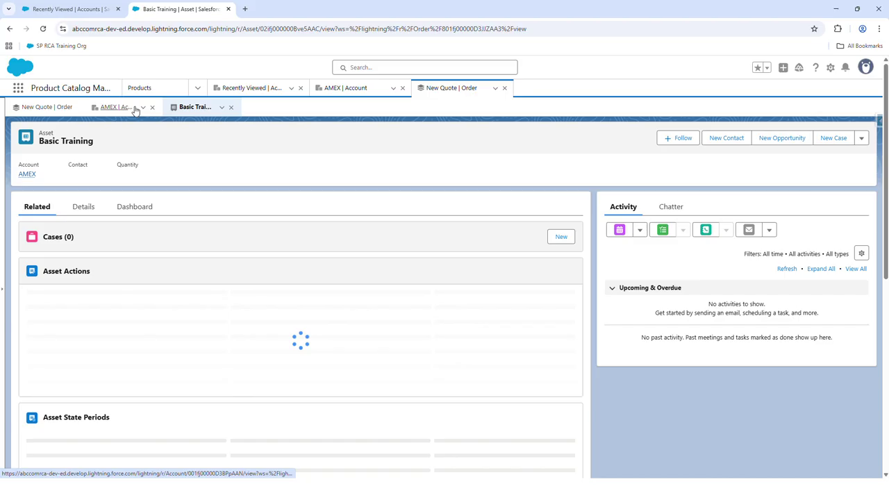
# Schedule an amendment of the Basic Training asset from the AMEX account's assets, with Sep 1, 2025 as the amendment date.
pyautogui.click(135, 109)
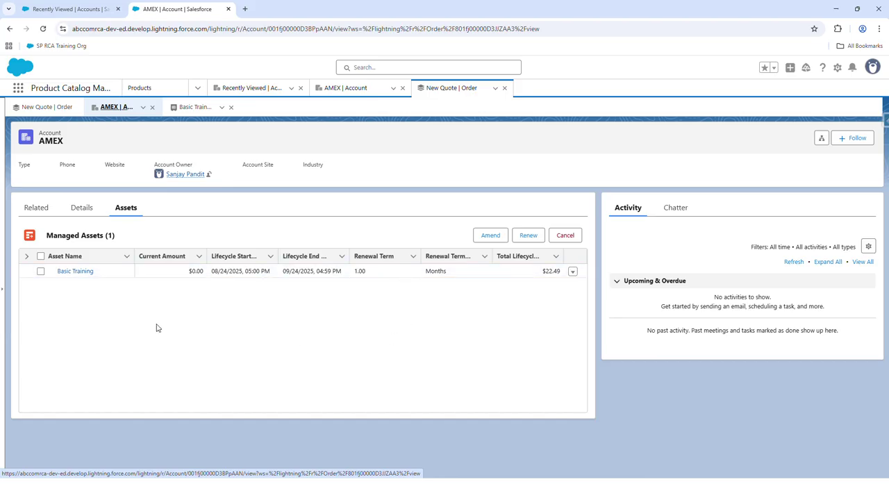
pyautogui.click(40, 271)
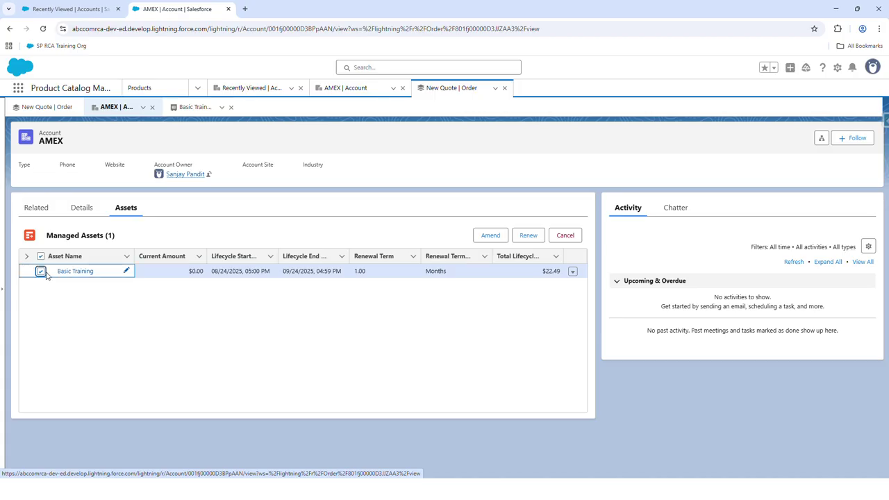
pyautogui.click(499, 240)
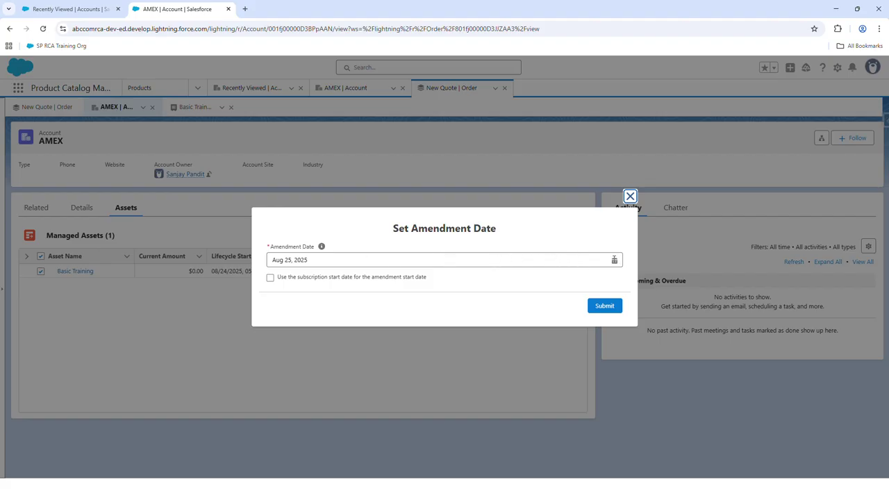
pyautogui.click(614, 261)
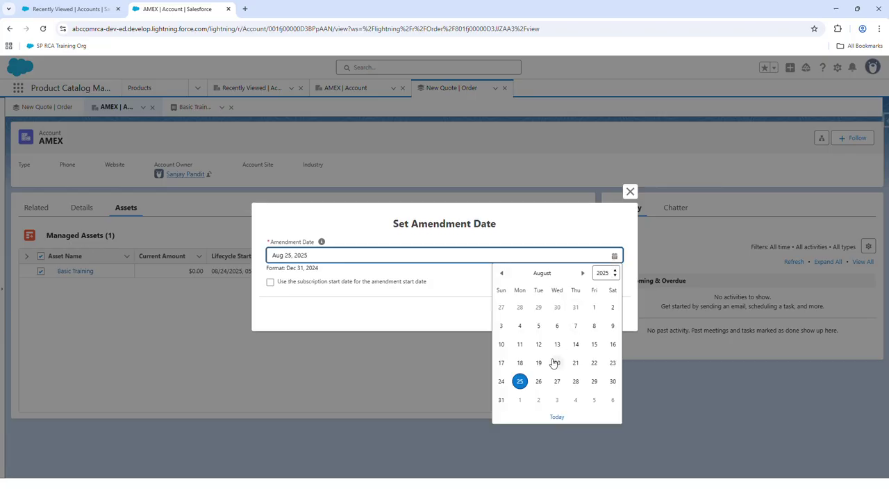
pyautogui.click(541, 383)
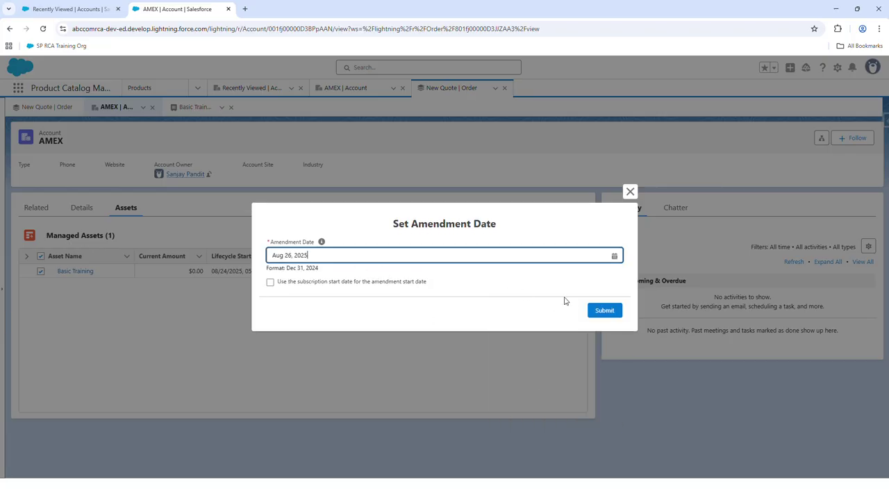
pyautogui.click(602, 254)
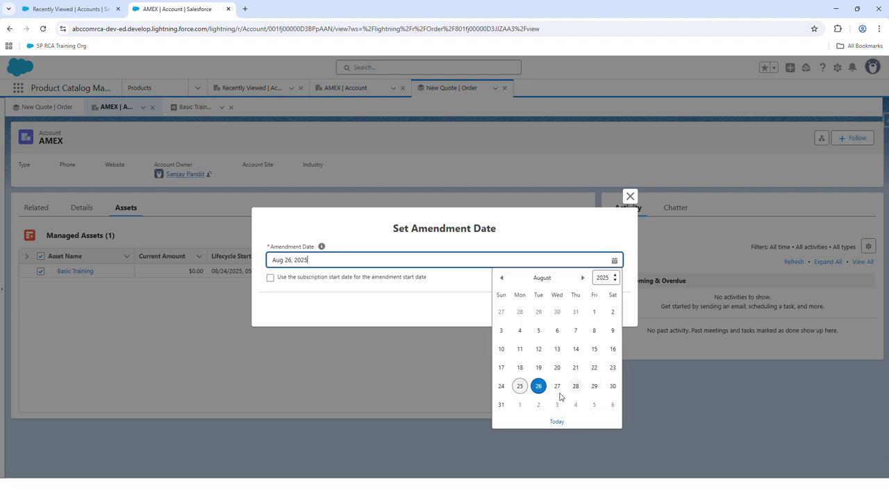
pyautogui.click(519, 407)
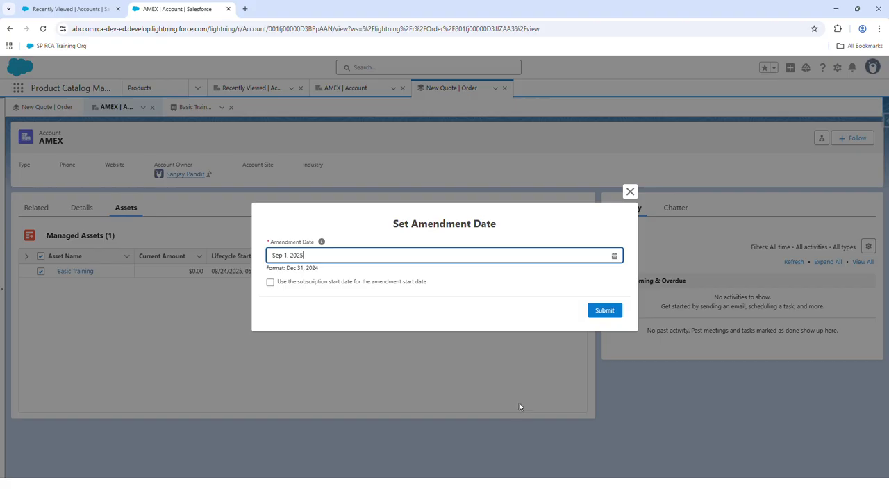
pyautogui.click(603, 310)
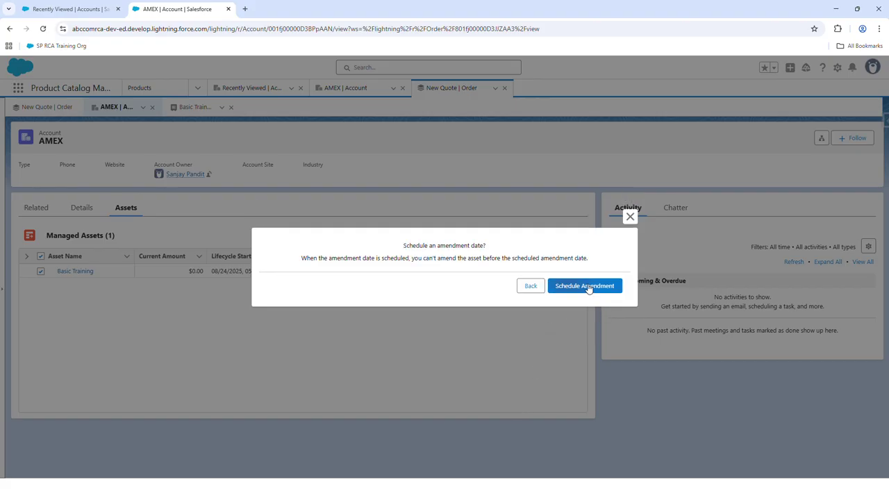
pyautogui.click(588, 287)
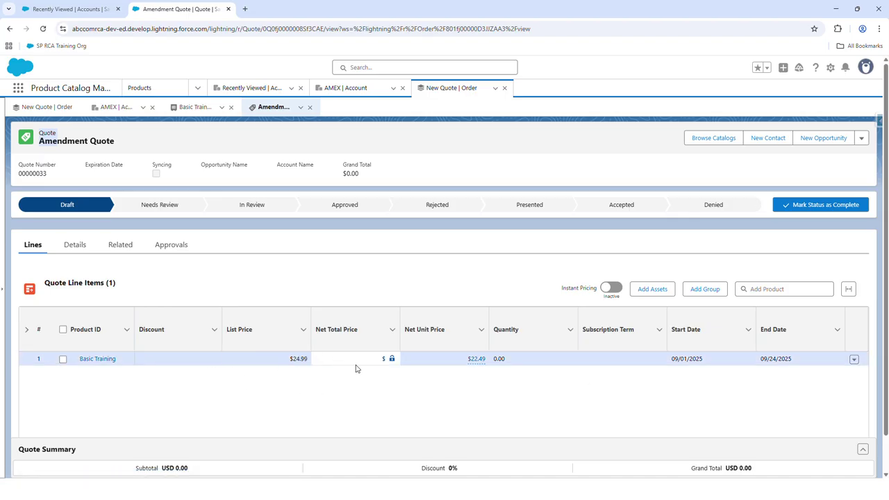
# Set the Basic Training line's quantity to 3 on the amendment quote and save the change.
pyautogui.click(570, 359)
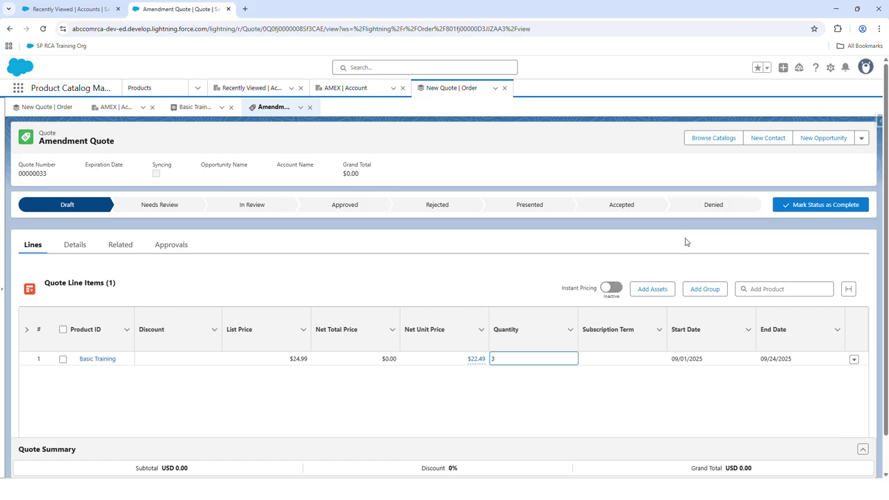
pyautogui.click(422, 373)
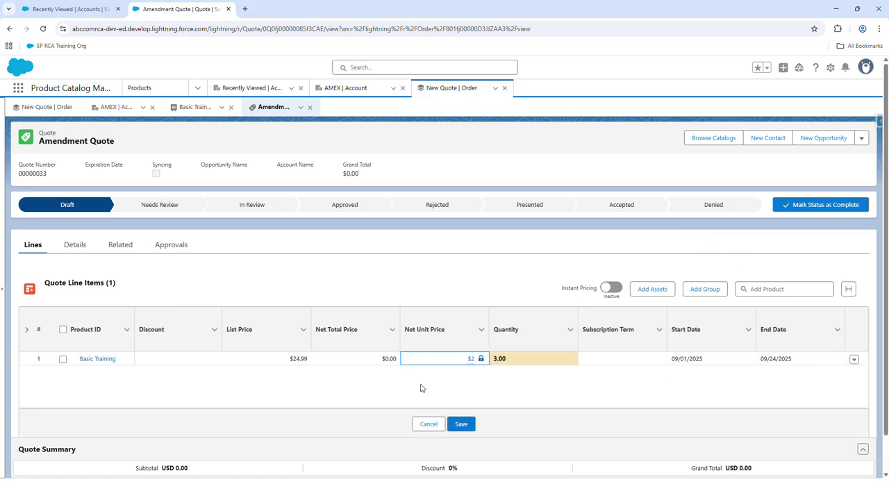
pyautogui.click(470, 429)
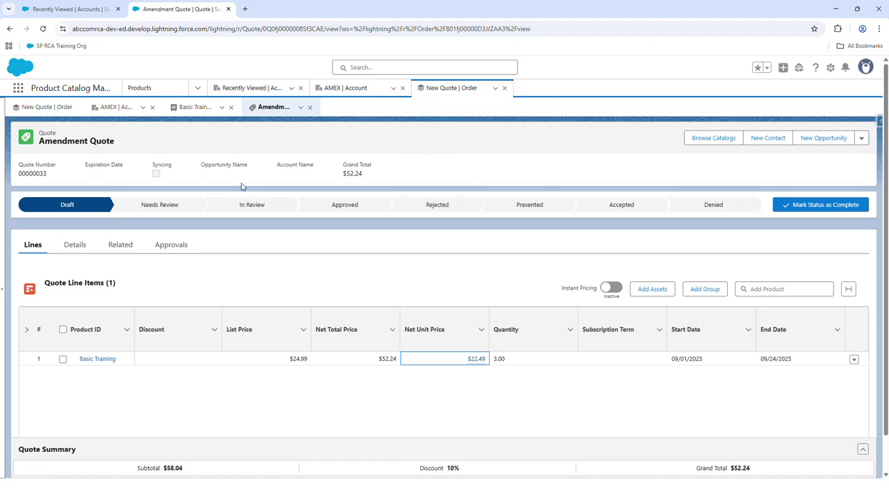
# Mark the amendment quote's status as Accepted and create an order from it.
pyautogui.click(611, 210)
pyautogui.click(831, 208)
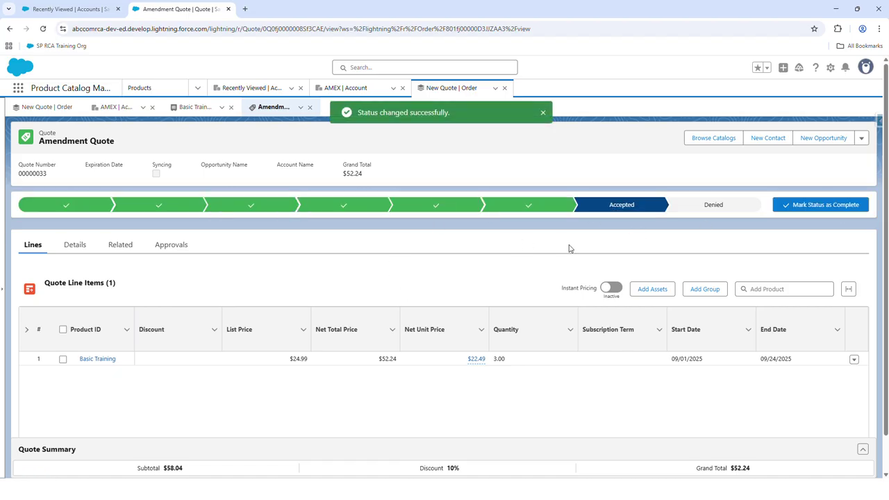
pyautogui.click(861, 139)
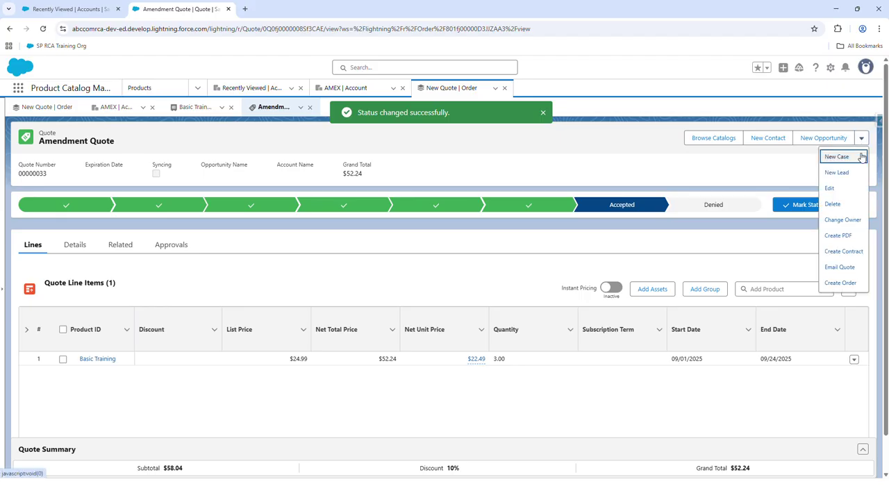
pyautogui.click(843, 283)
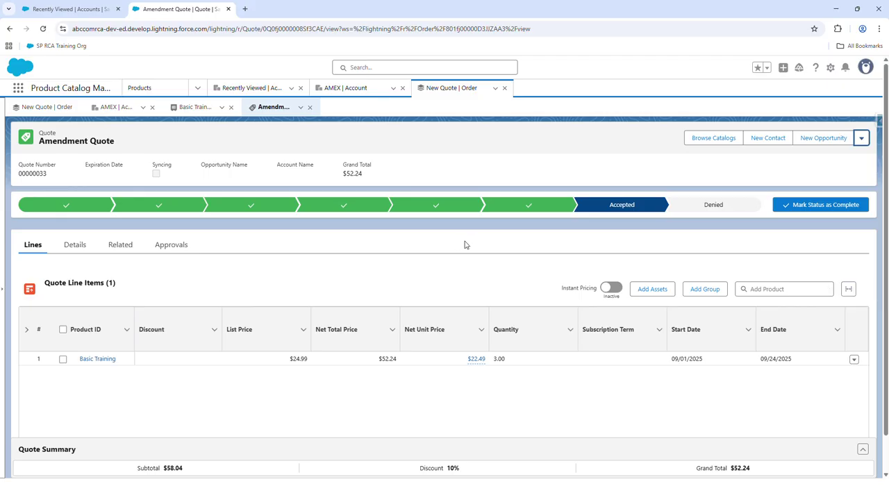
# Open the order created from the amendment quote and mark its status as Activated.
pyautogui.click(394, 112)
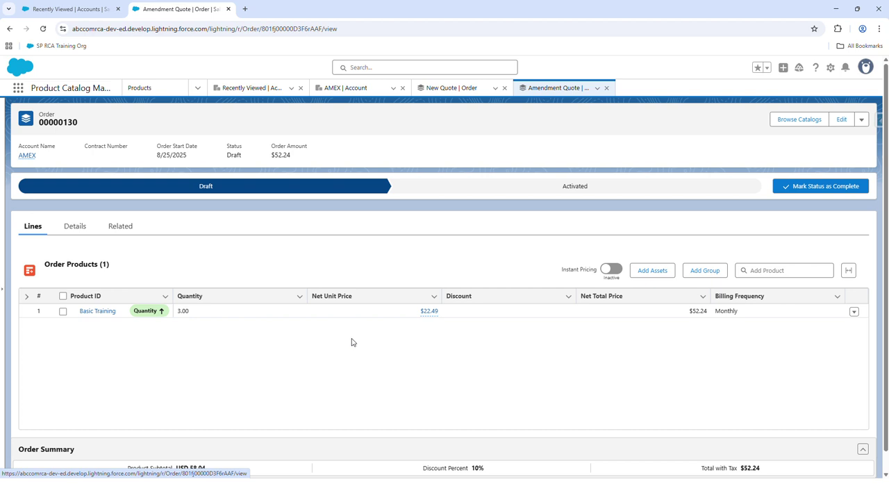
pyautogui.click(724, 189)
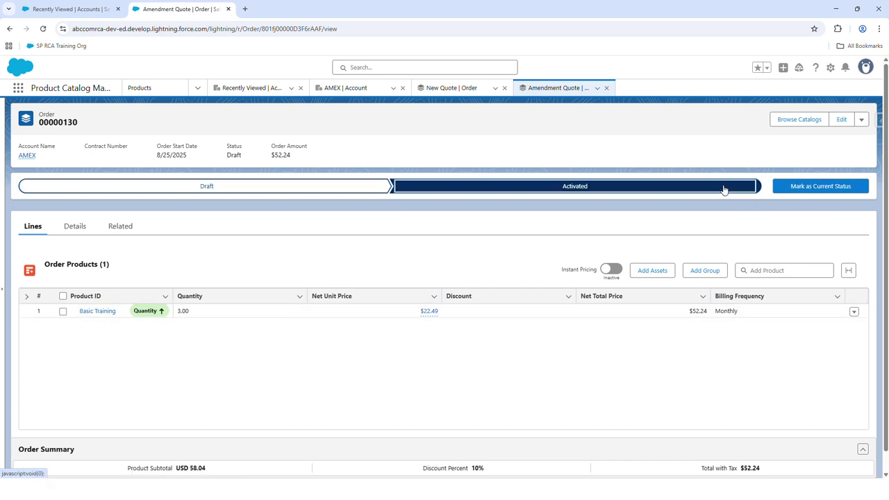
pyautogui.click(809, 189)
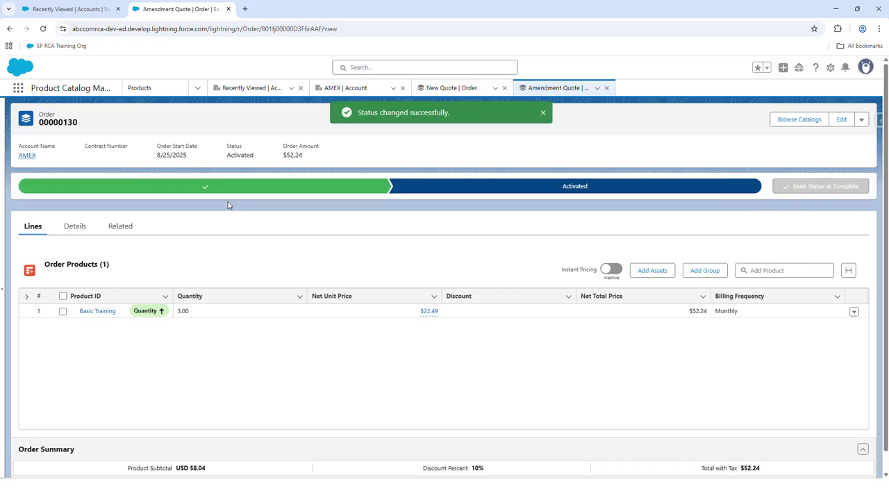
# Open the amended Basic Training asset from the AMEX account's assets and examine its quantity and recurring revenue charts, asset actions and state periods.
pyautogui.click(27, 155)
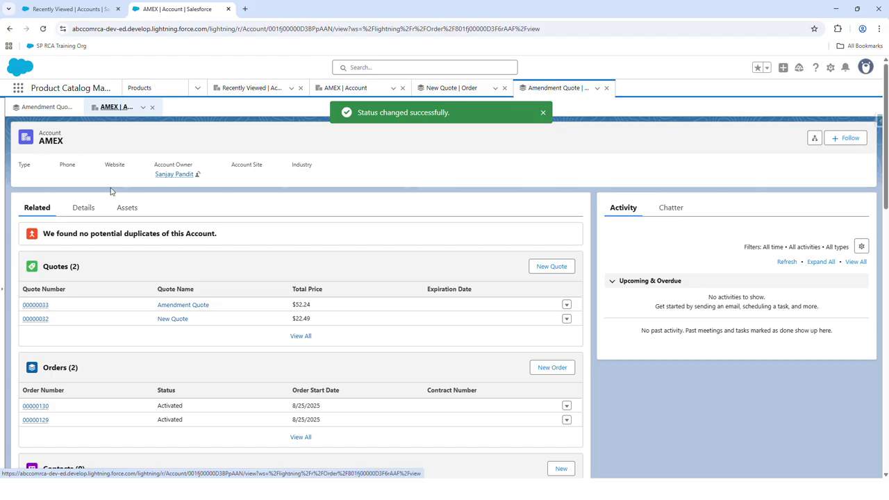
pyautogui.click(136, 211)
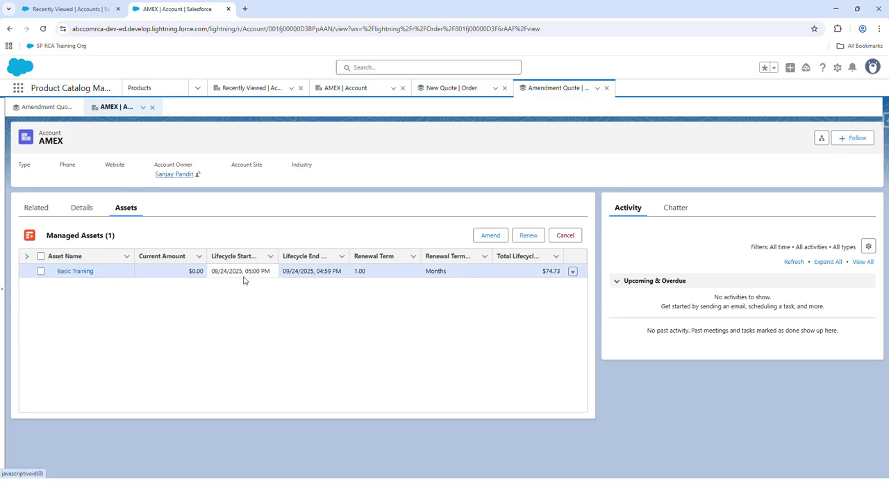
pyautogui.click(572, 271)
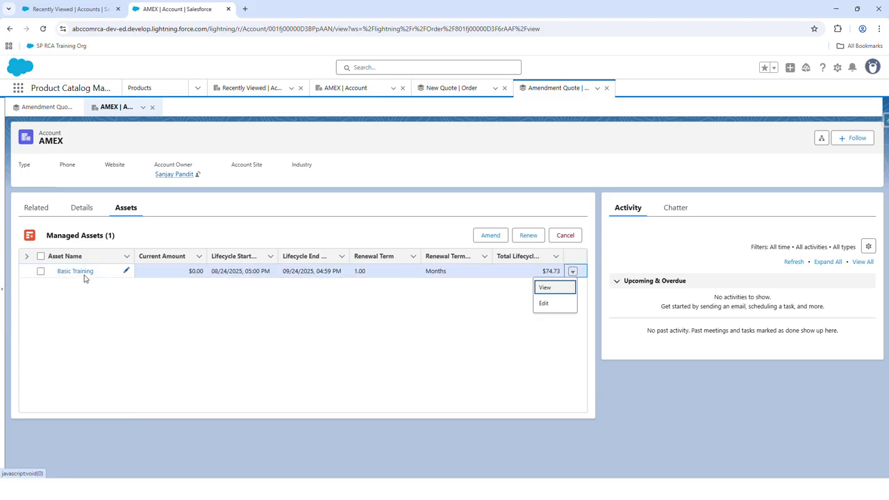
pyautogui.click(544, 288)
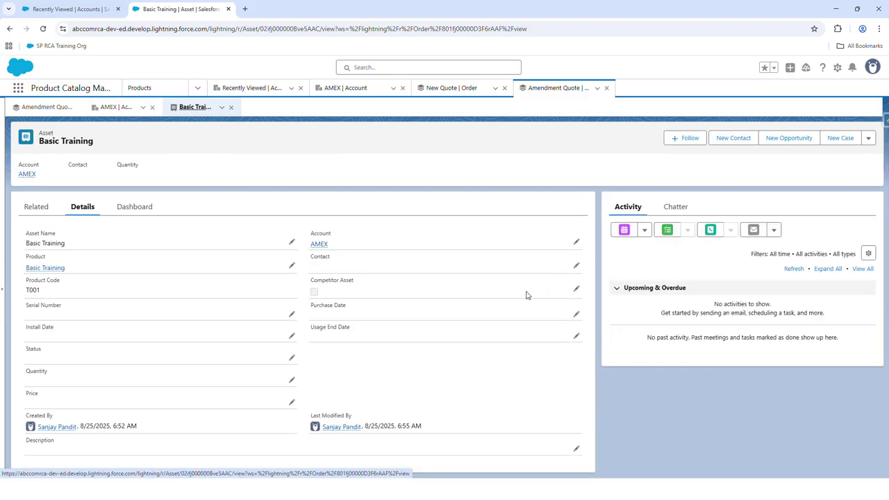
pyautogui.click(135, 212)
pyautogui.scroll(-1, 153, 326)
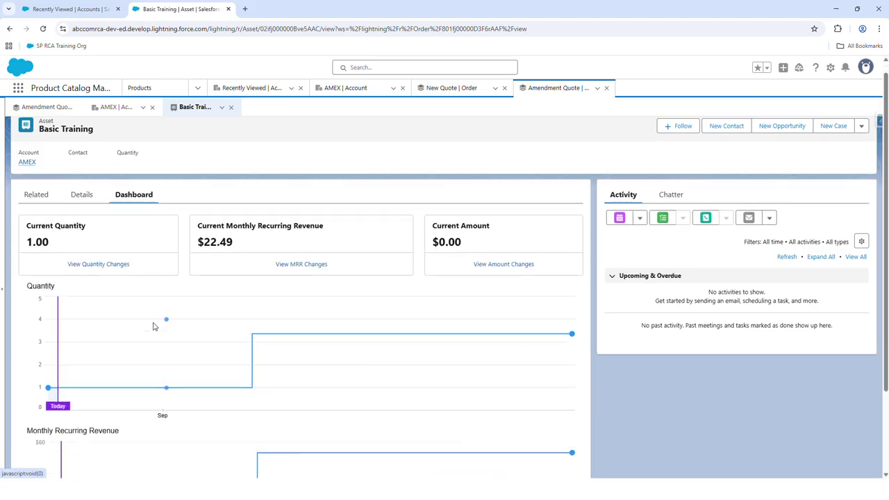
pyautogui.scroll(-2, 69, 358)
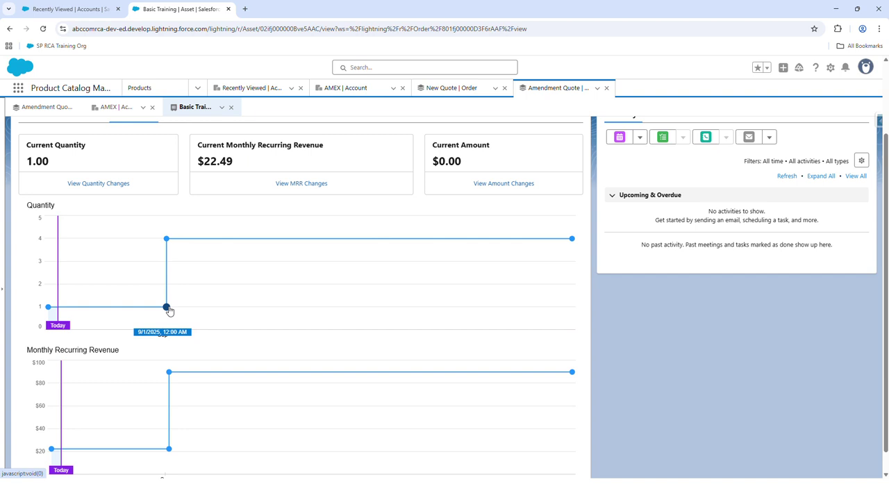
pyautogui.moveTo(169, 310)
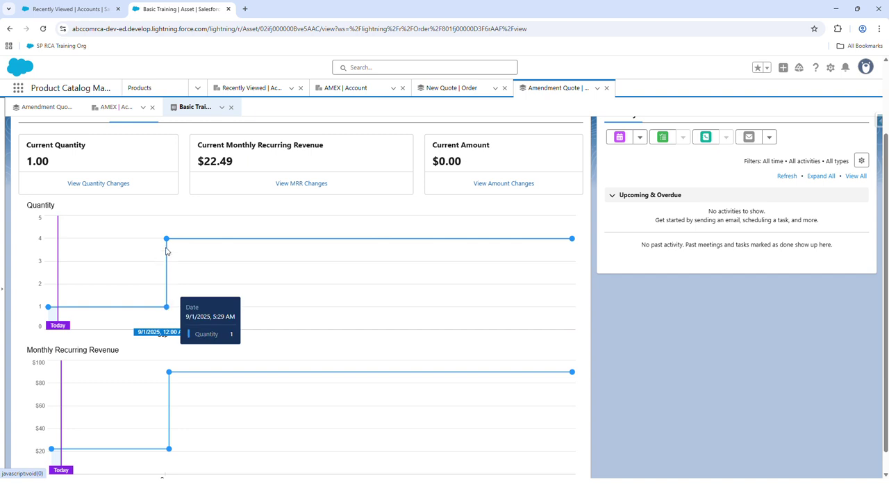
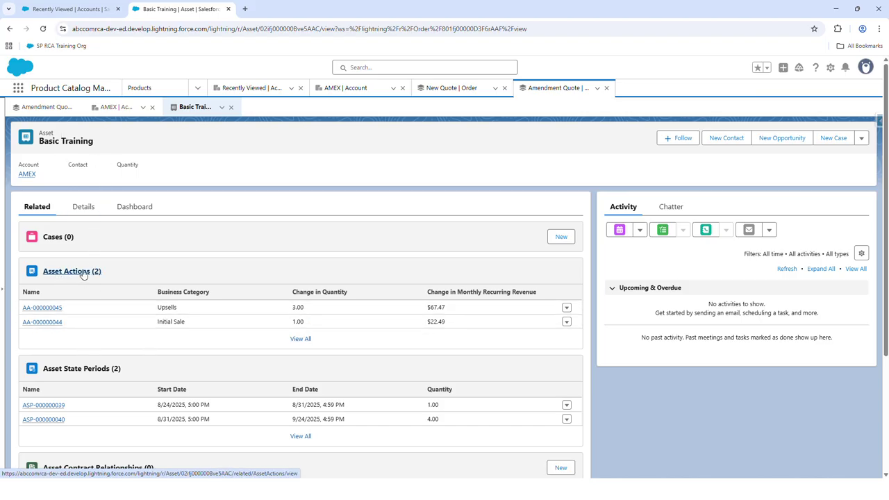
pyautogui.moveTo(152, 325); pyautogui.dragTo(182, 323)
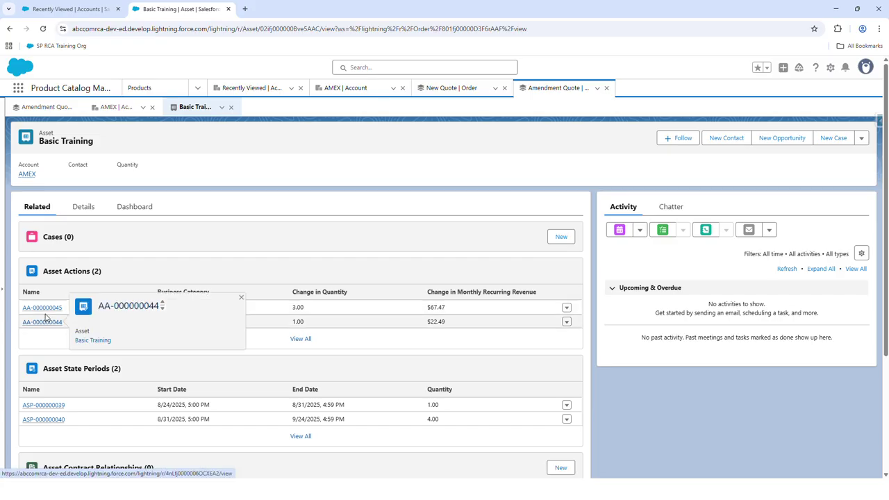
pyautogui.click(179, 308)
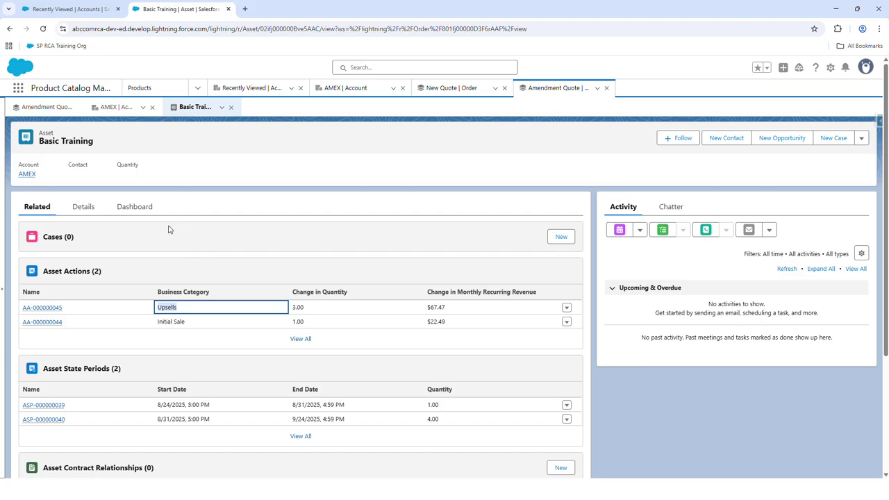
# Try to cancel the Basic Training asset from the AMEX account's assets with Aug 25, 2025 as the cancellation date, and read the row-level error.
pyautogui.click(114, 110)
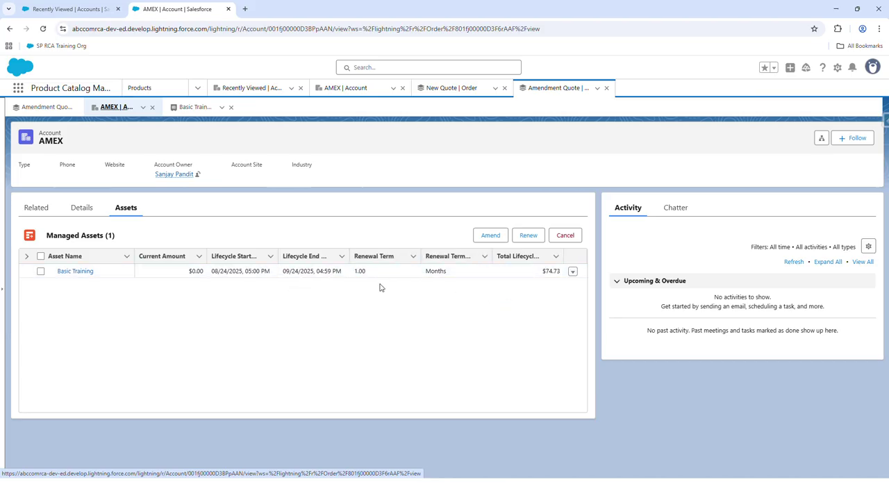
pyautogui.click(41, 272)
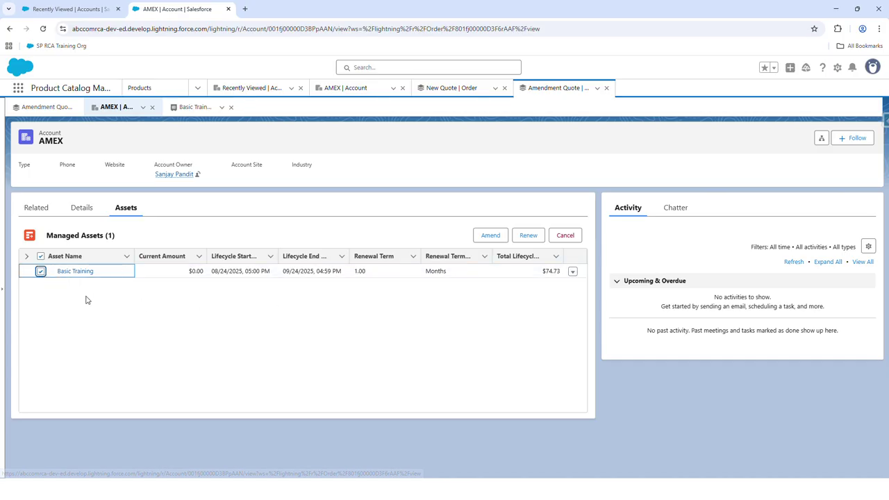
pyautogui.click(563, 237)
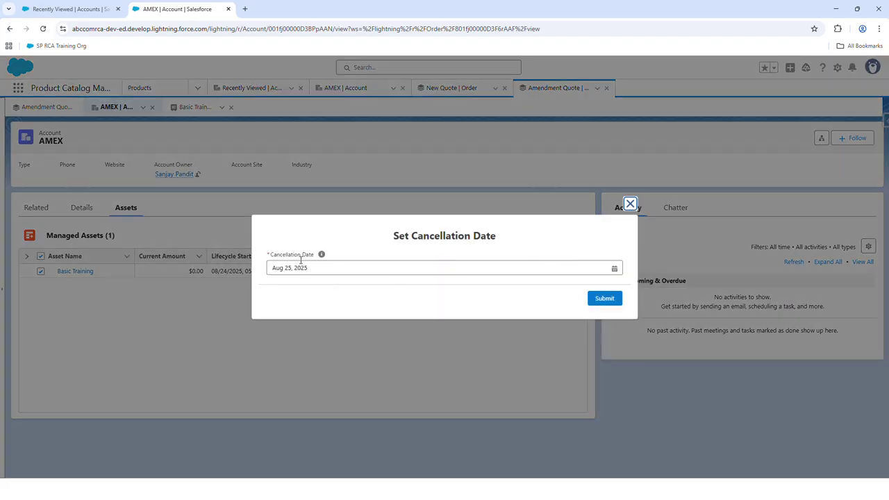
pyautogui.click(601, 300)
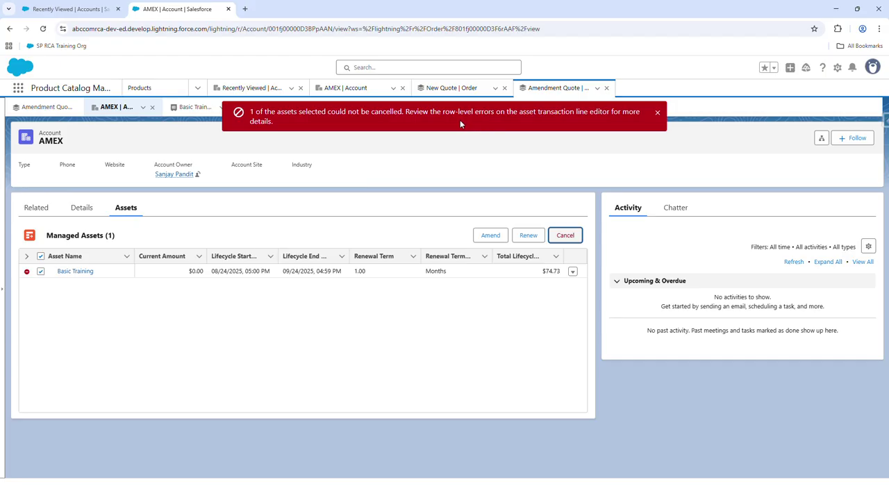
pyautogui.click(26, 270)
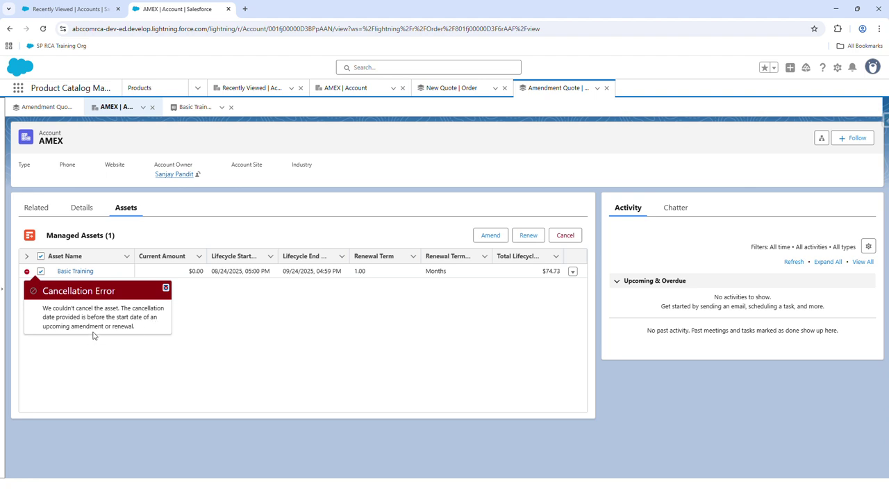
pyautogui.click(208, 326)
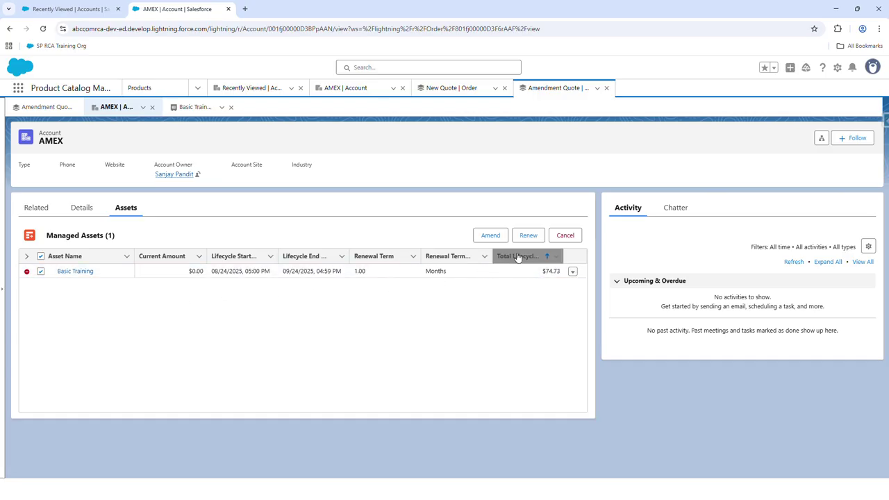
# Submit a cancellation of the selected Basic Training asset with Sep 1, 2025 as the cancellation date.
pyautogui.click(568, 237)
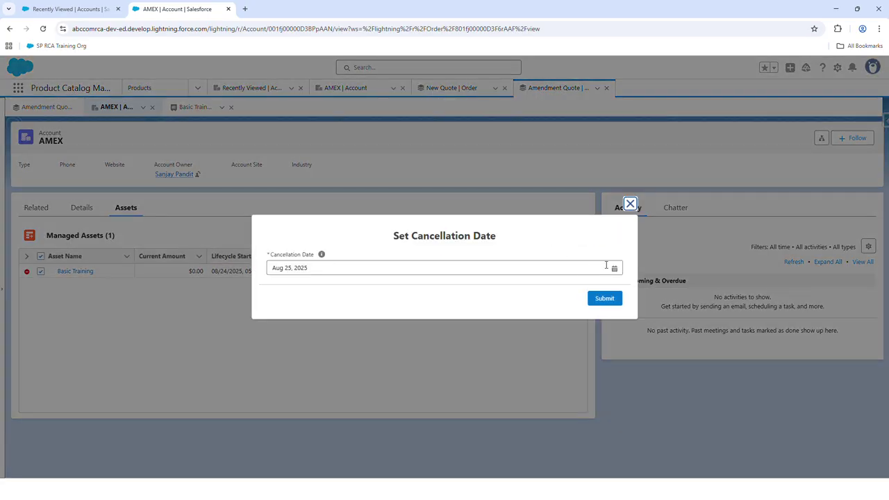
pyautogui.click(613, 267)
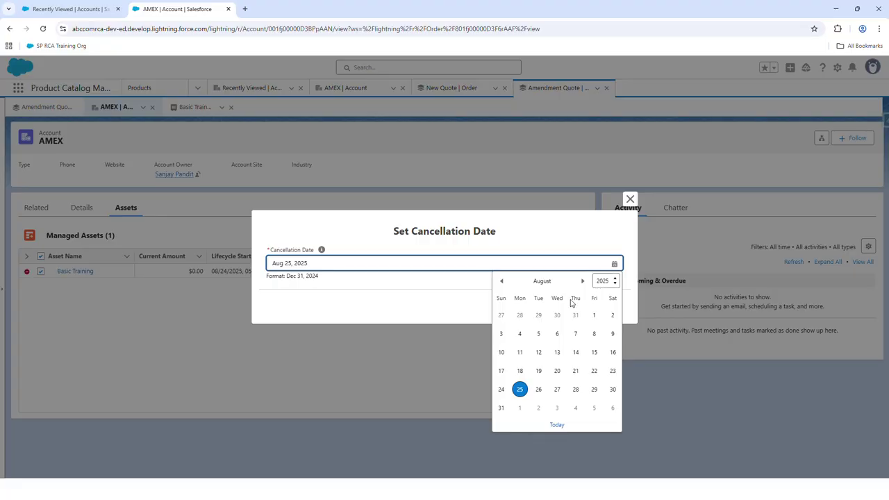
pyautogui.click(519, 408)
pyautogui.click(616, 305)
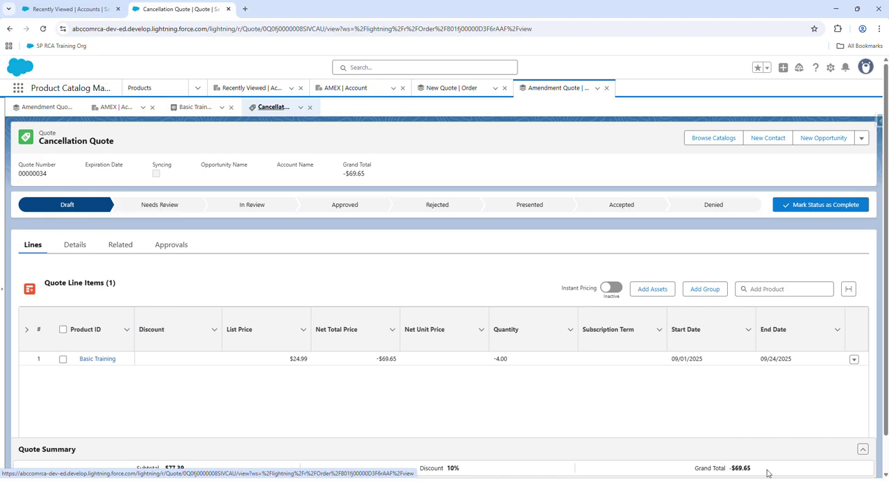
# Mark the cancellation quote's status as Accepted and create an order from it.
pyautogui.scroll(-1, 670, 452)
pyautogui.scroll(1, 735, 323)
pyautogui.click(623, 206)
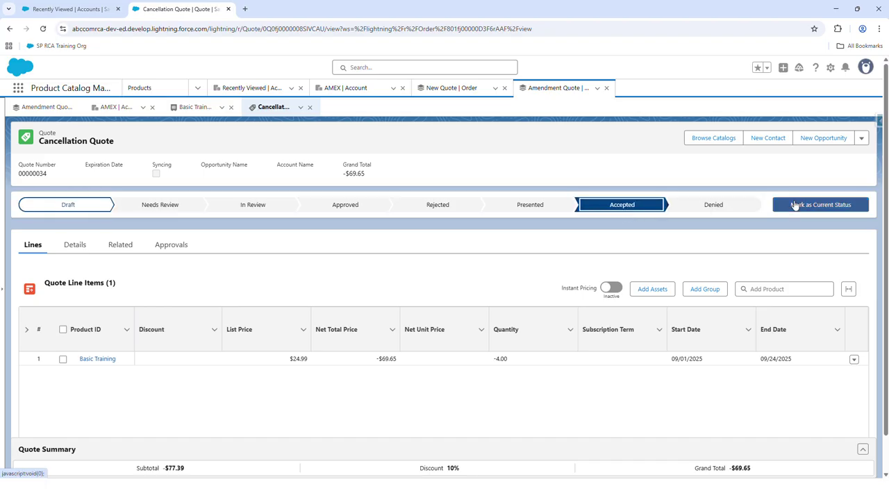
pyautogui.click(818, 205)
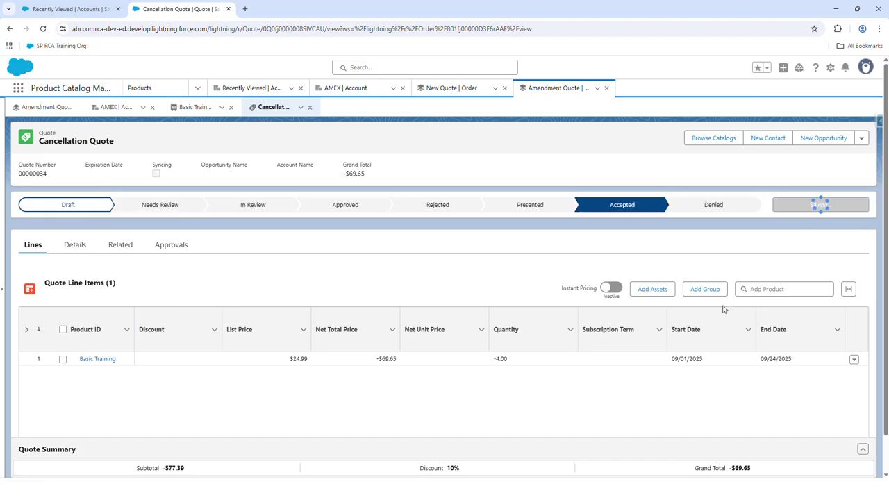
pyautogui.click(859, 142)
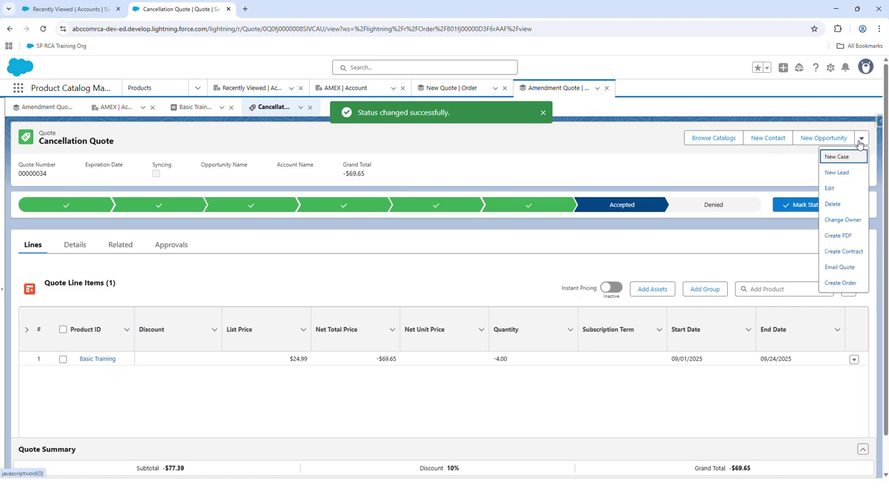
pyautogui.click(835, 281)
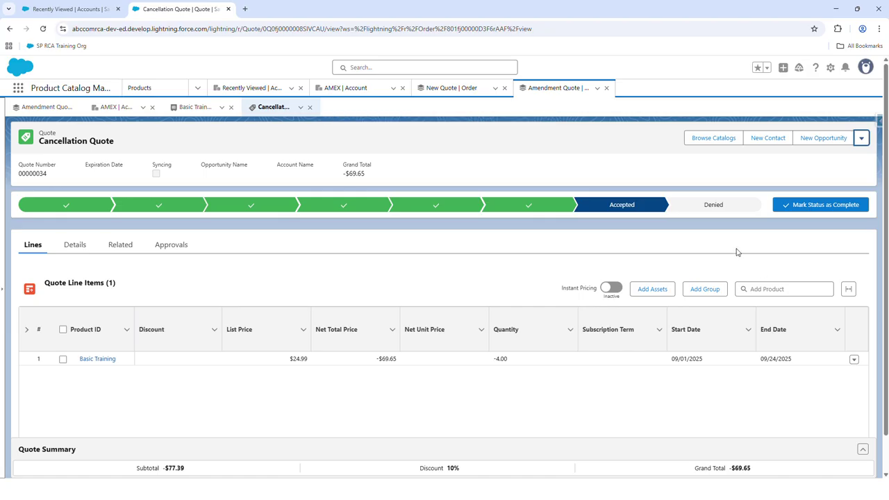
# Open the order created from the cancellation quote and mark its status as Activated.
pyautogui.click(393, 113)
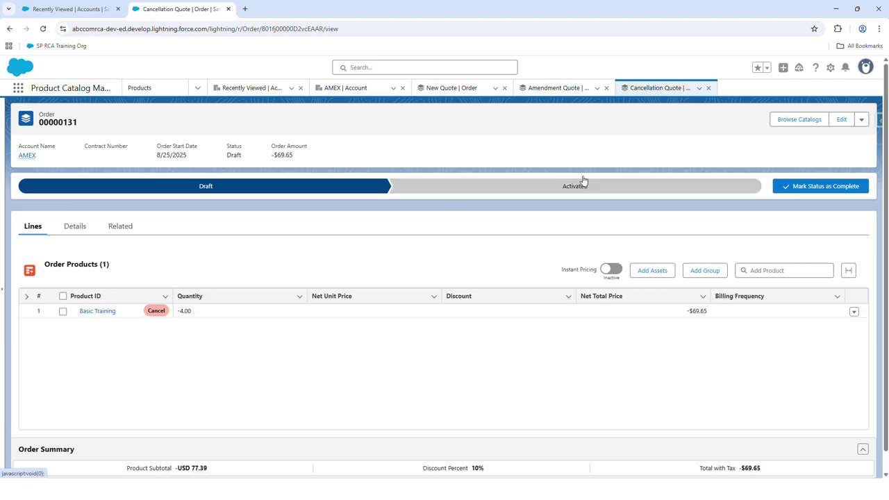
pyautogui.click(616, 188)
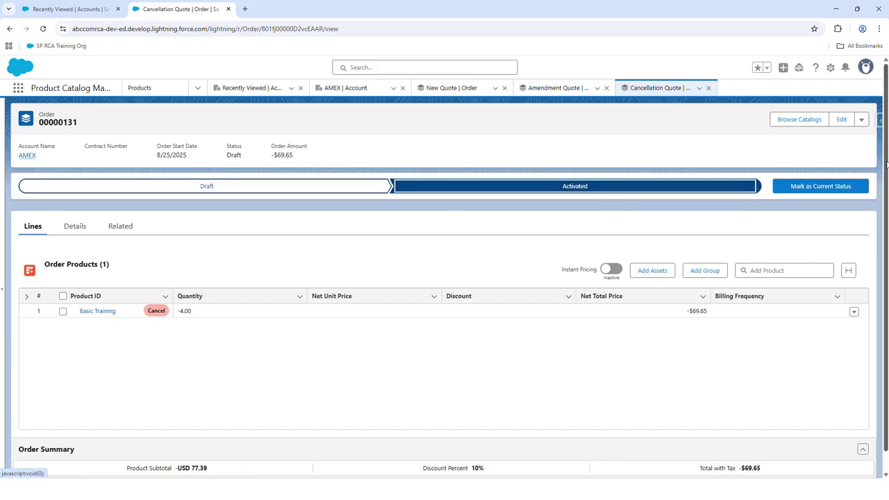
pyautogui.click(807, 186)
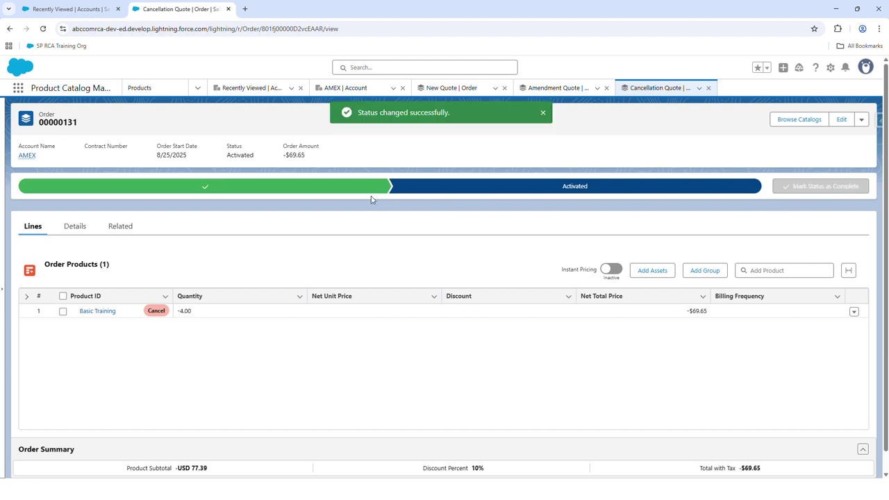
# Open the cancelled Basic Training asset from the AMEX account's assets and examine its dashboard and related asset actions.
pyautogui.click(28, 160)
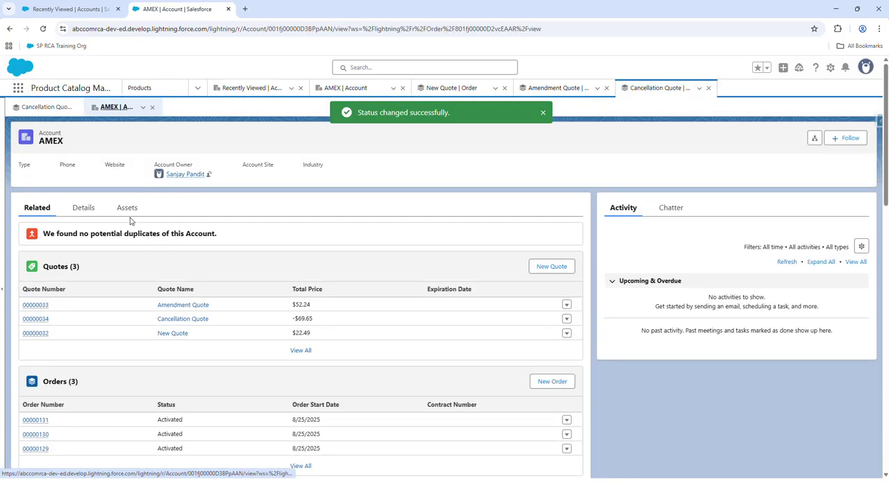
pyautogui.click(127, 210)
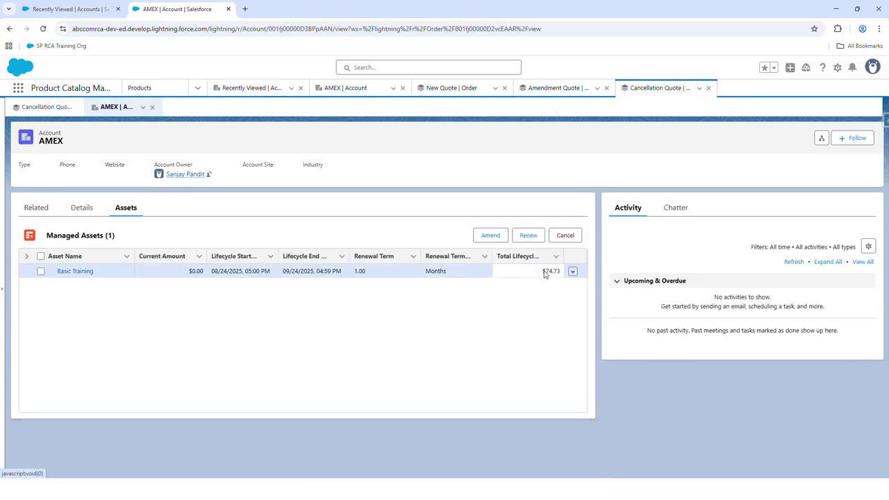
pyautogui.click(573, 272)
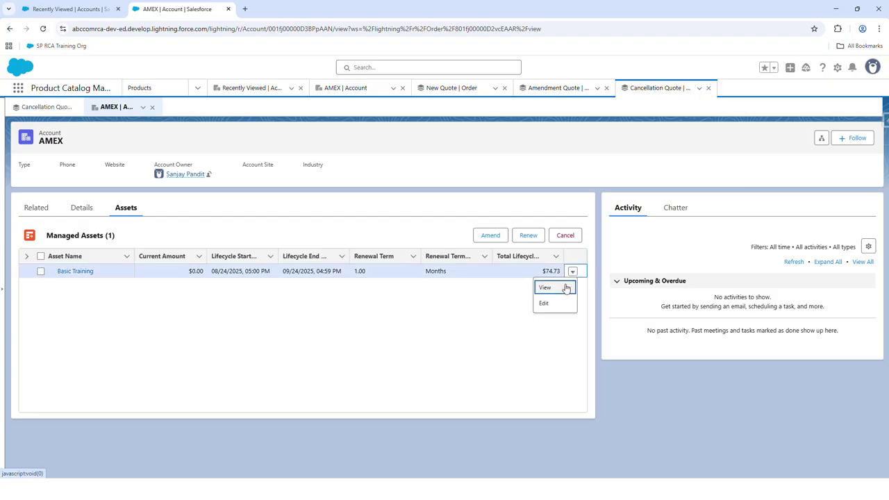
pyautogui.click(545, 287)
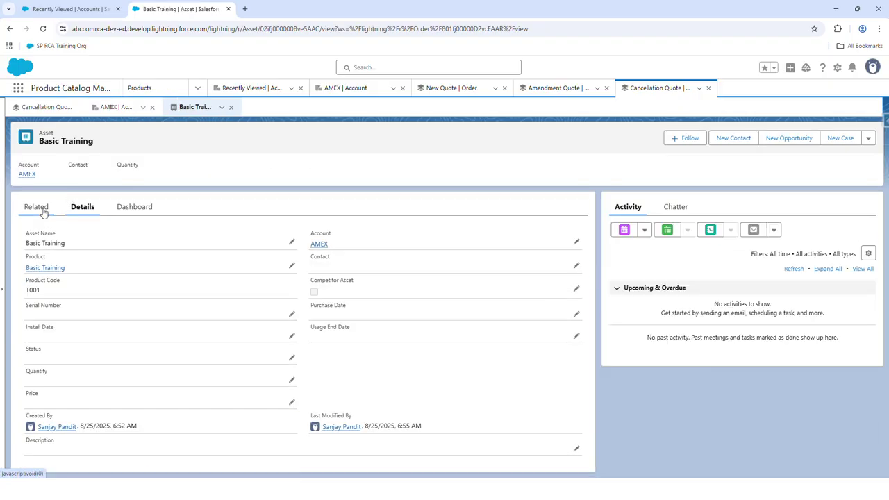
pyautogui.click(36, 207)
pyautogui.scroll(-1, 107, 278)
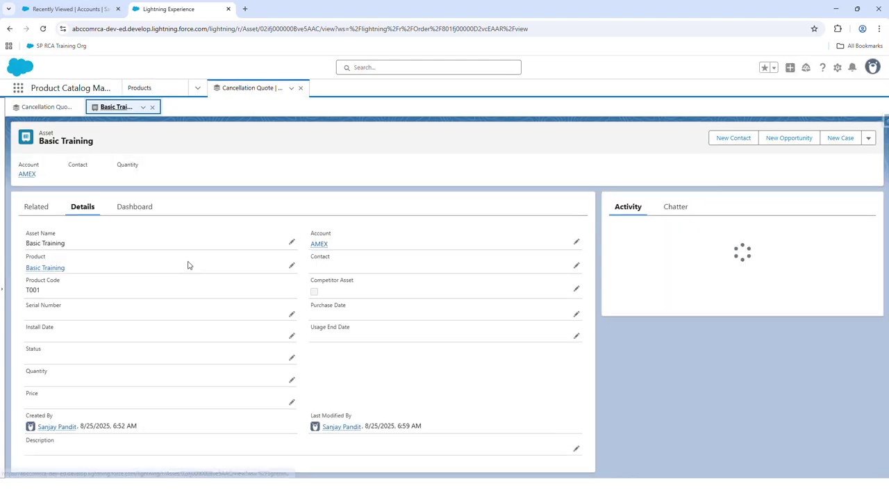
pyautogui.click(139, 213)
pyautogui.click(34, 207)
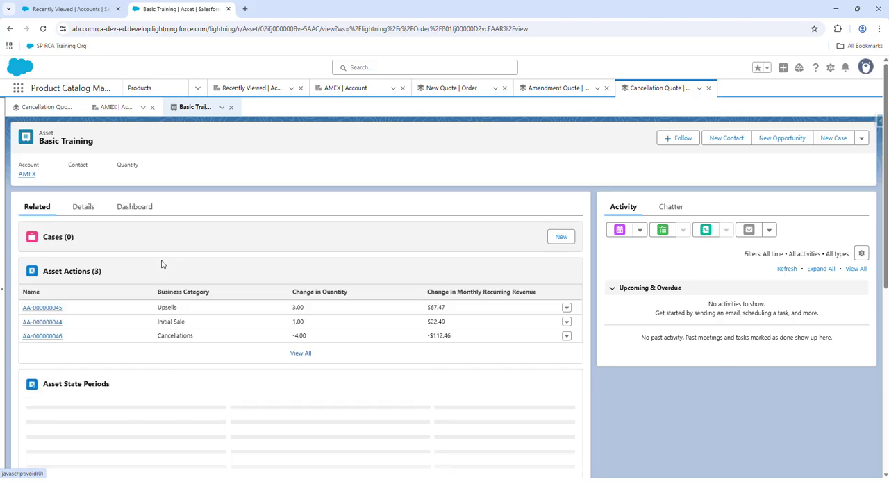
# Examine the cancelled Basic Training asset's cancellation action and its asset state periods, including the full state periods list.
pyautogui.scroll(-1, 59, 309)
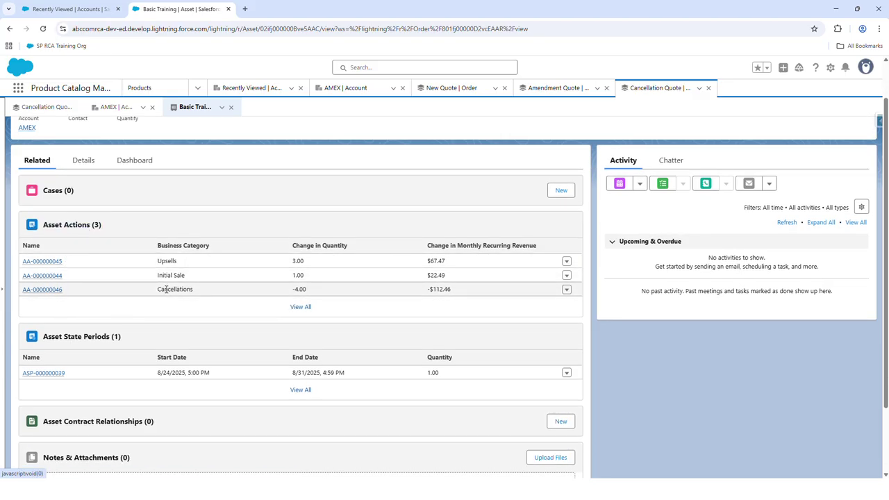
pyautogui.press('Tab')
pyautogui.moveTo(159, 289); pyautogui.dragTo(203, 299)
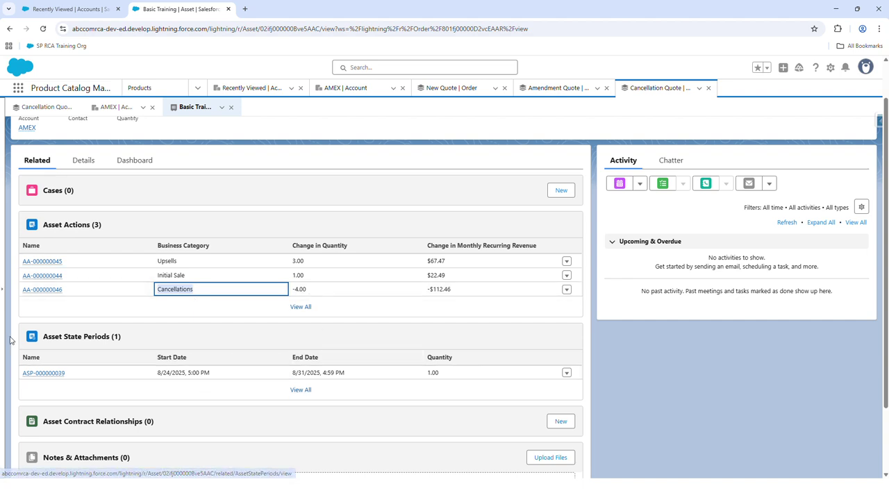
pyautogui.click(307, 394)
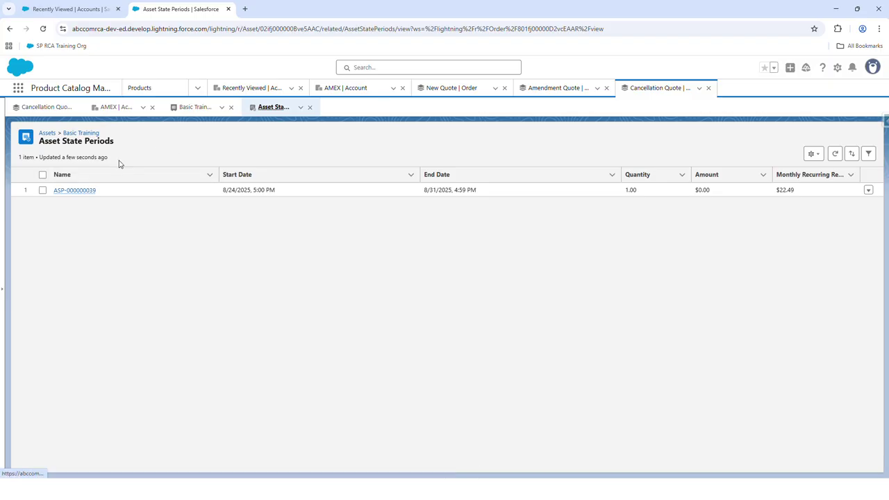
pyautogui.click(310, 107)
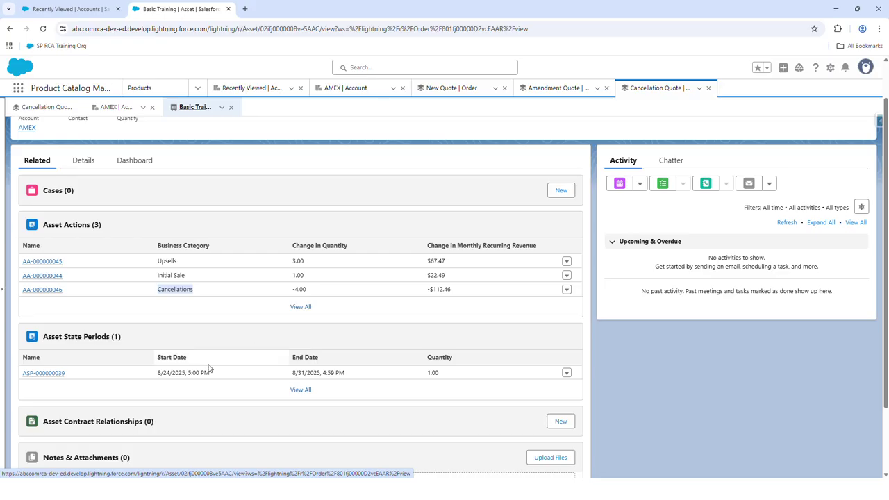
pyautogui.scroll(-1, 204, 375)
pyautogui.scroll(2, 199, 385)
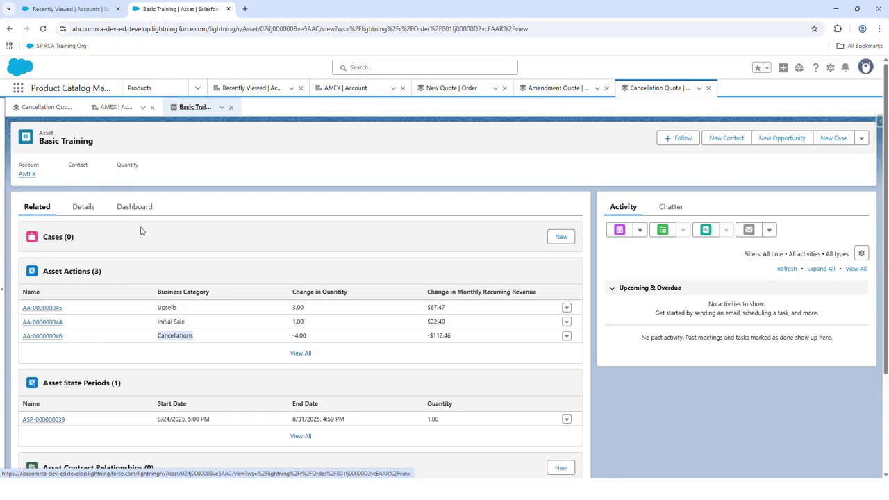
pyautogui.scroll(-1, 162, 305)
pyautogui.scroll(1, 160, 317)
# Close the open AMEX account and order records and open the AAP Inc account from the recently viewed accounts.
pyautogui.click(402, 88)
pyautogui.click(403, 88)
pyautogui.click(403, 89)
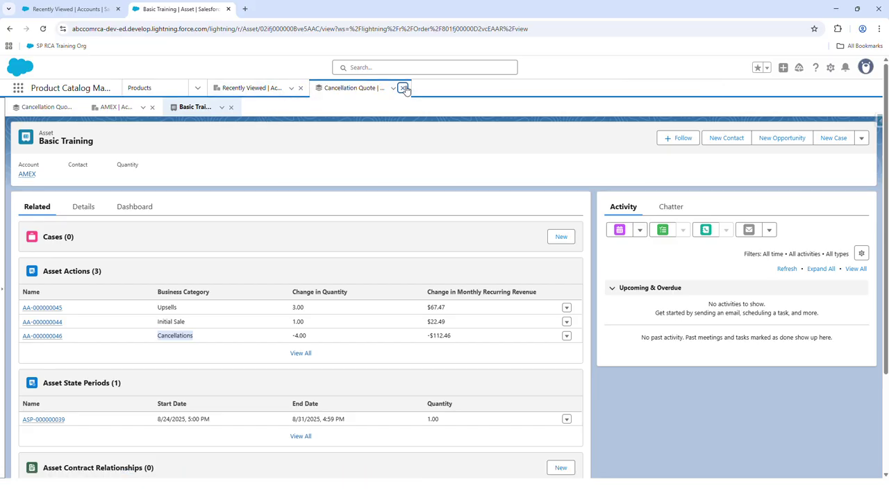
pyautogui.click(403, 88)
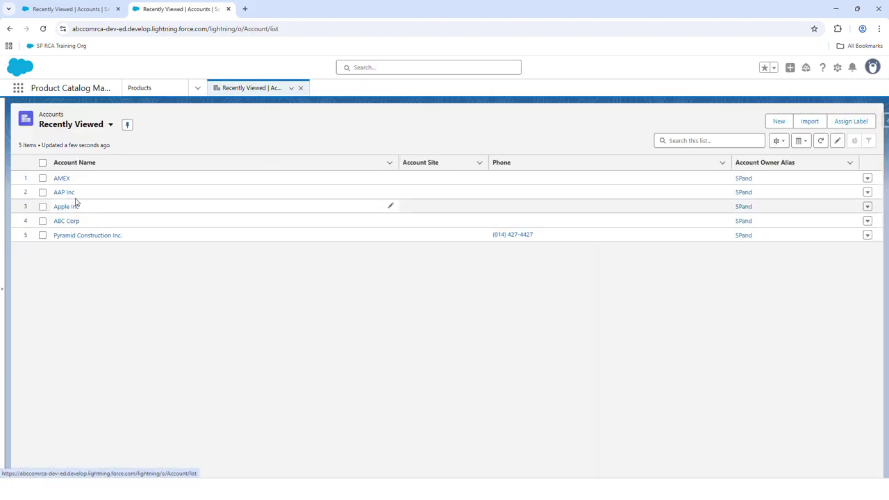
pyautogui.click(64, 192)
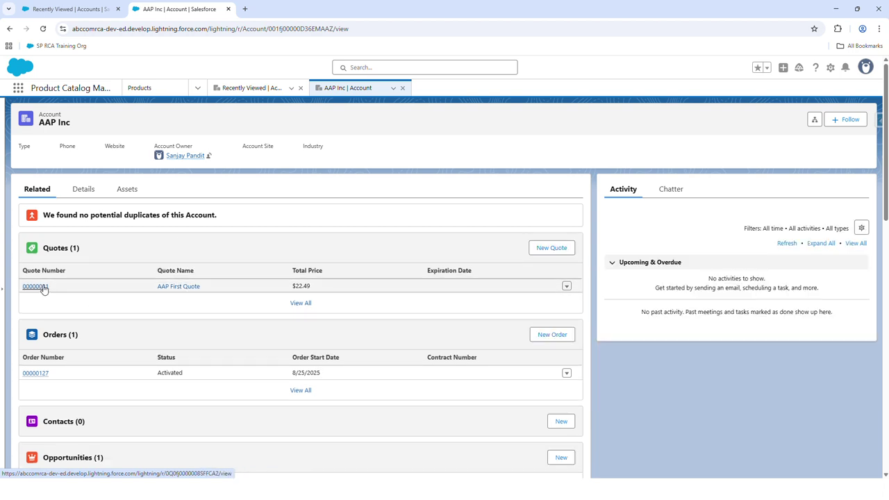
# Open AAP First Quote from the account's quotes and examine its line items and related orders.
pyautogui.click(26, 290)
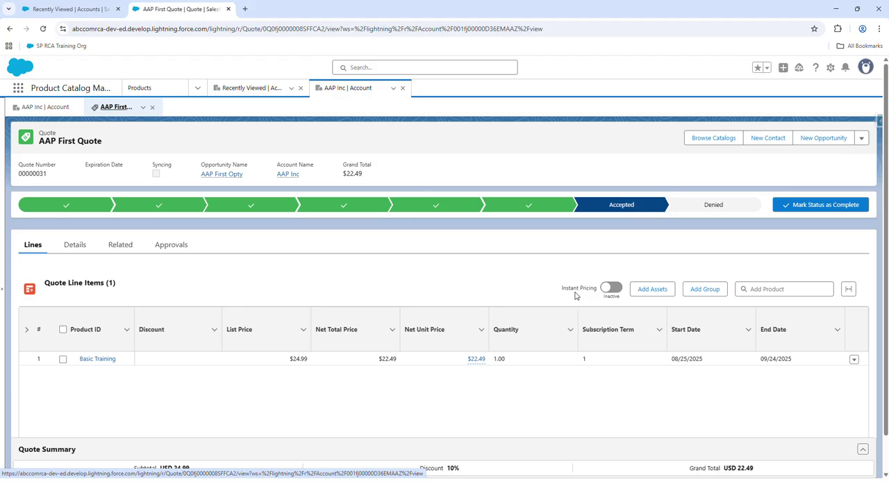
pyautogui.click(109, 252)
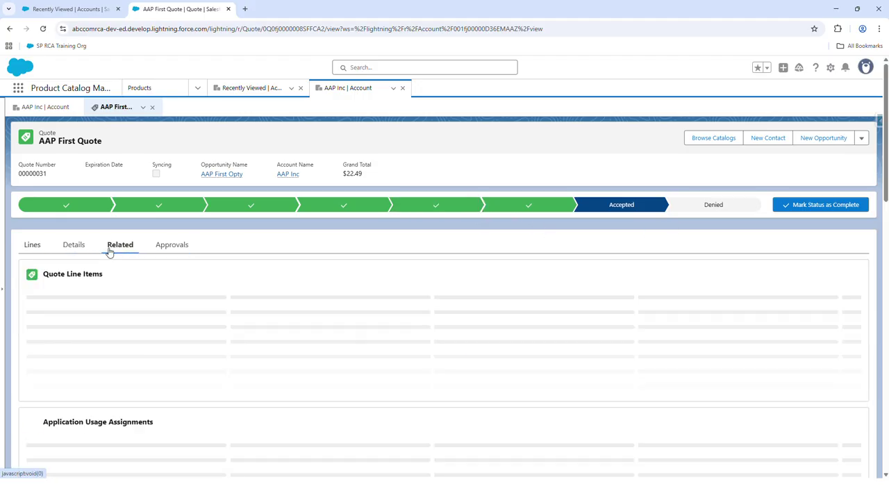
pyautogui.scroll(-1, 218, 318)
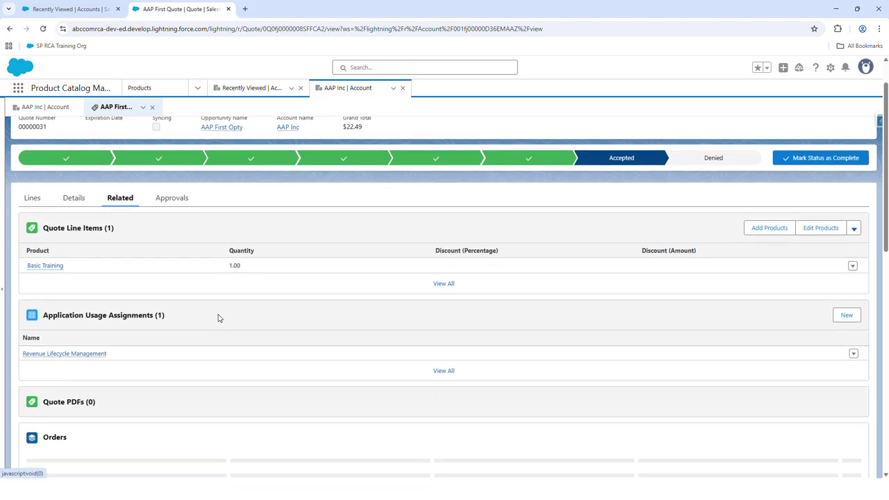
pyautogui.scroll(-1, 218, 318)
pyautogui.scroll(-1, 218, 348)
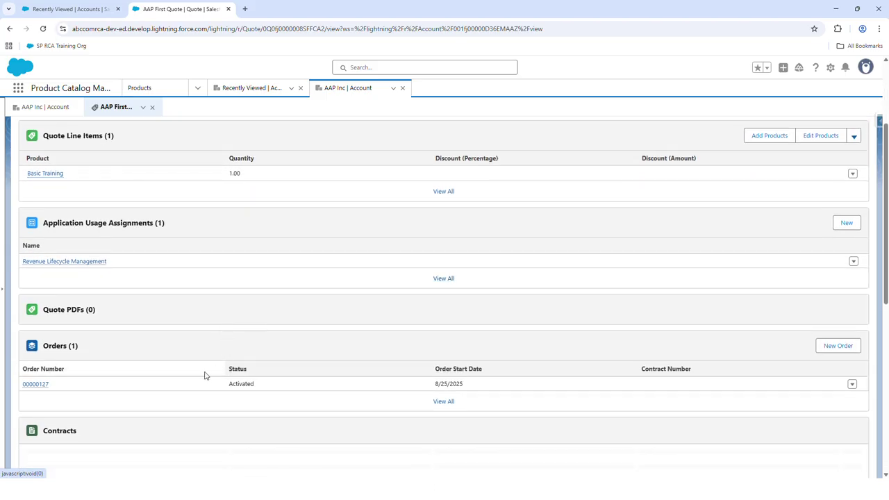
pyautogui.scroll(-1, 163, 379)
pyautogui.scroll(4, 162, 379)
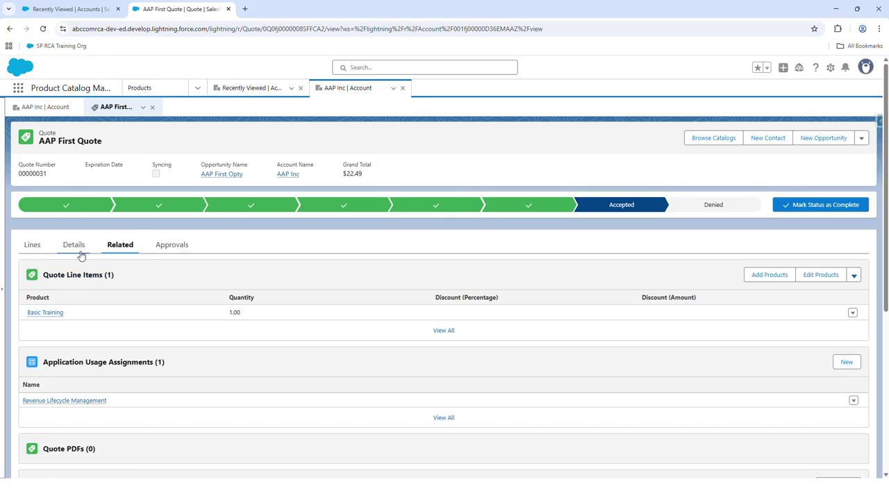
# Return to the AAP Inc account and open the Basic Training asset from its managed assets.
pyautogui.click(285, 175)
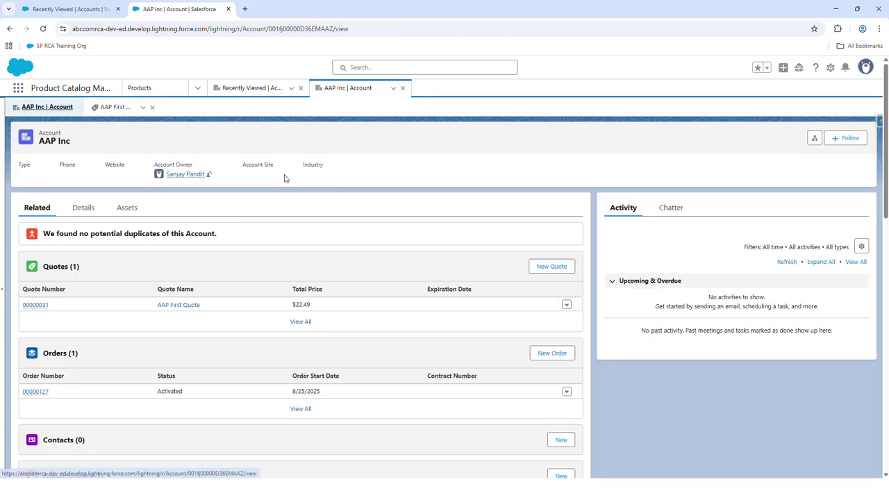
pyautogui.scroll(-1, 229, 355)
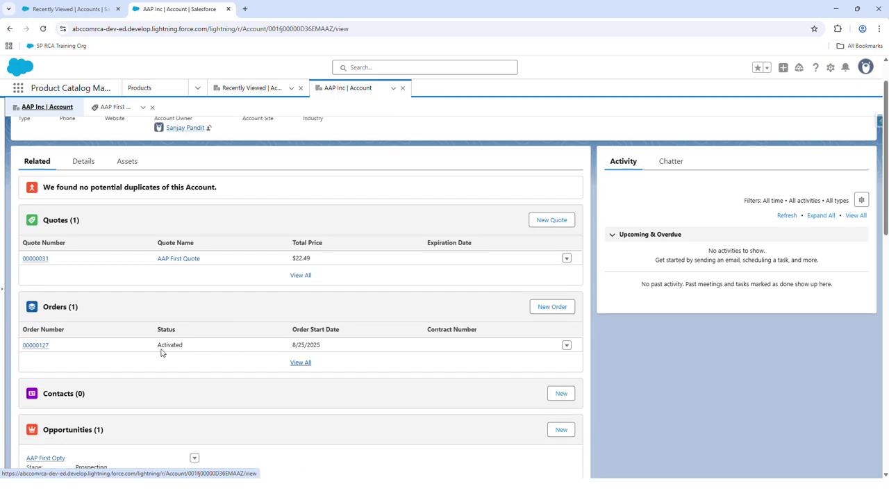
pyautogui.scroll(1, 161, 352)
pyautogui.click(125, 209)
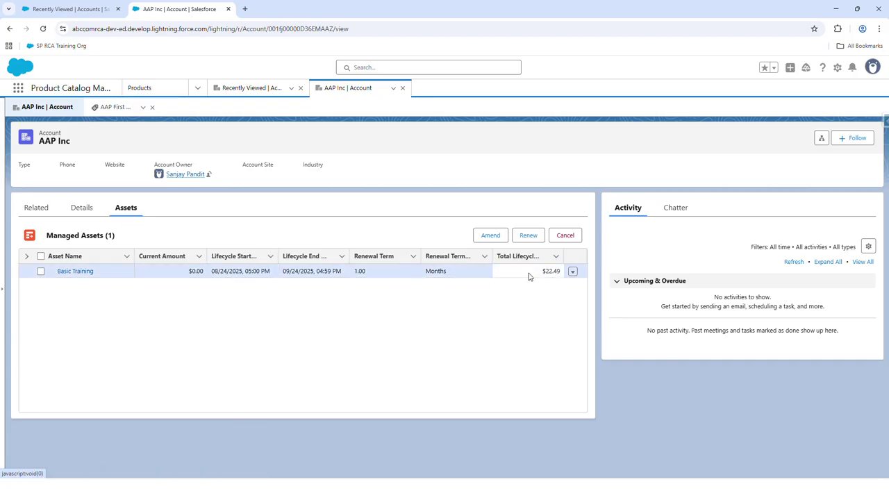
pyautogui.click(572, 272)
pyautogui.click(568, 288)
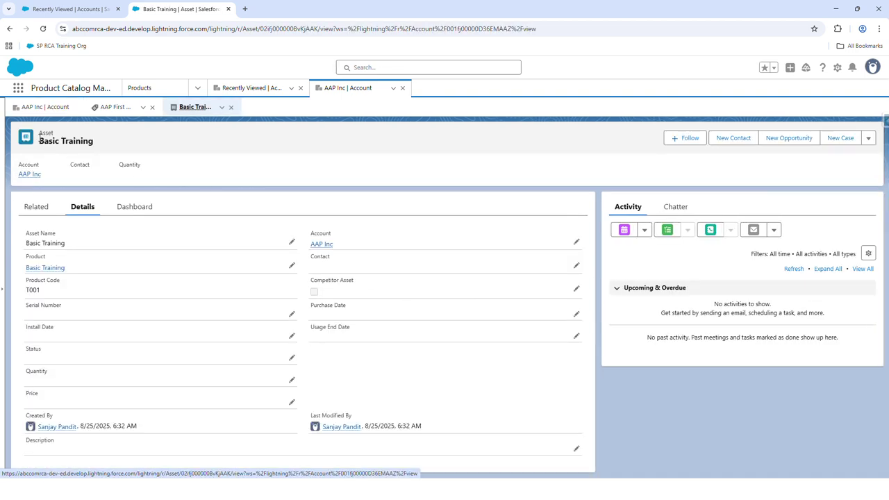
# Examine the Basic Training asset's dashboard of quantity and monthly recurring revenue, checking it against AAP First Quote.
pyautogui.click(143, 211)
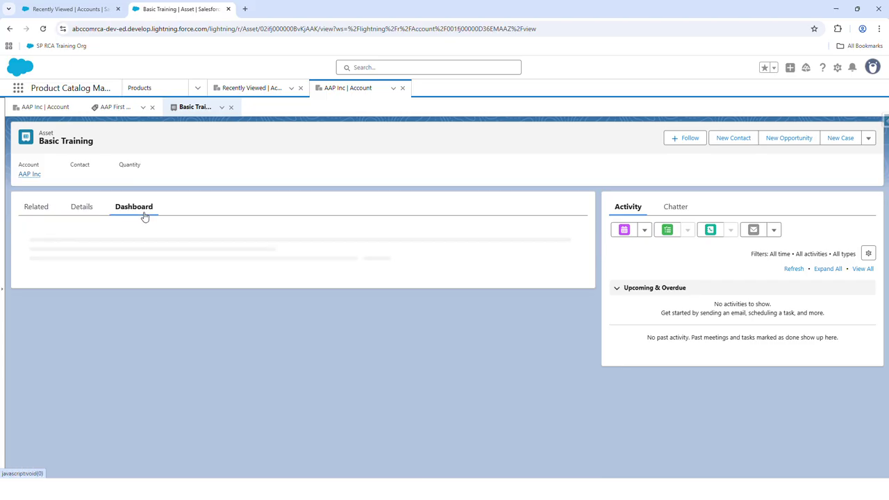
pyautogui.scroll(-2, 198, 337)
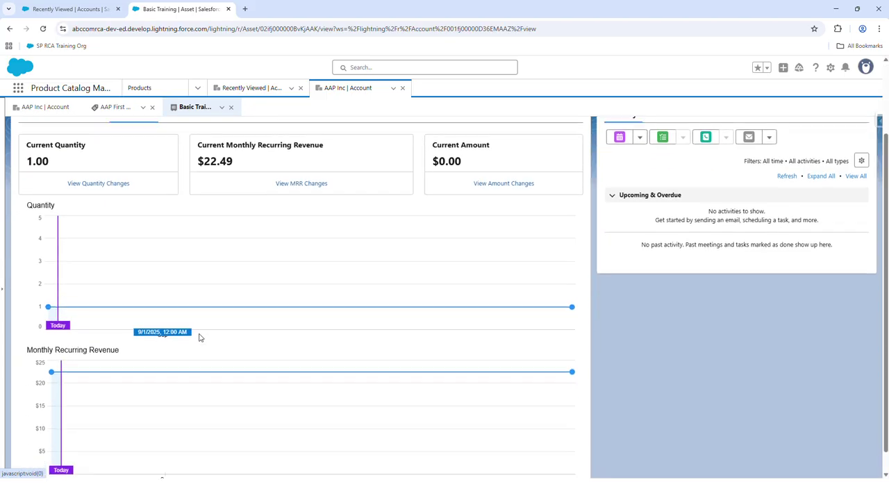
pyautogui.scroll(2, 24, 215)
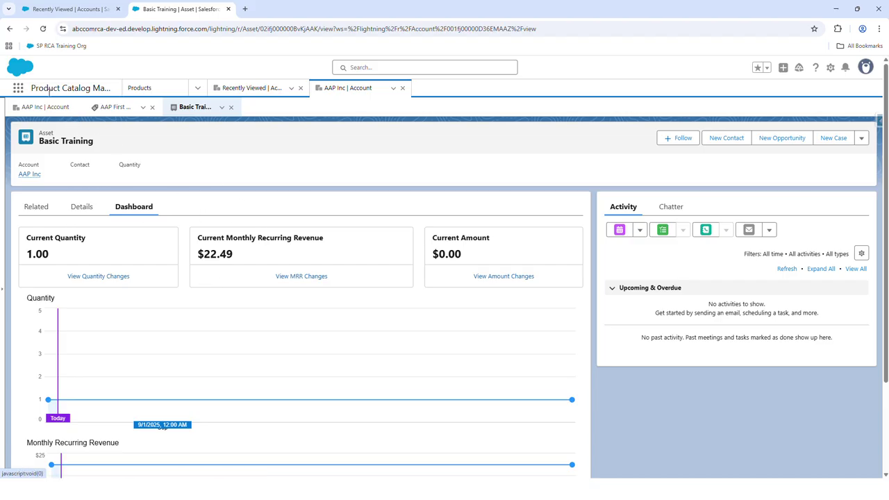
pyautogui.click(113, 107)
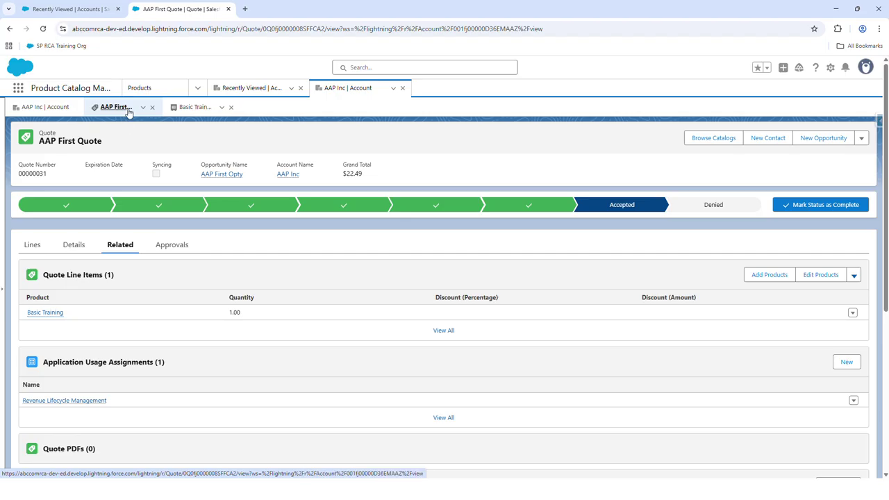
pyautogui.click(195, 108)
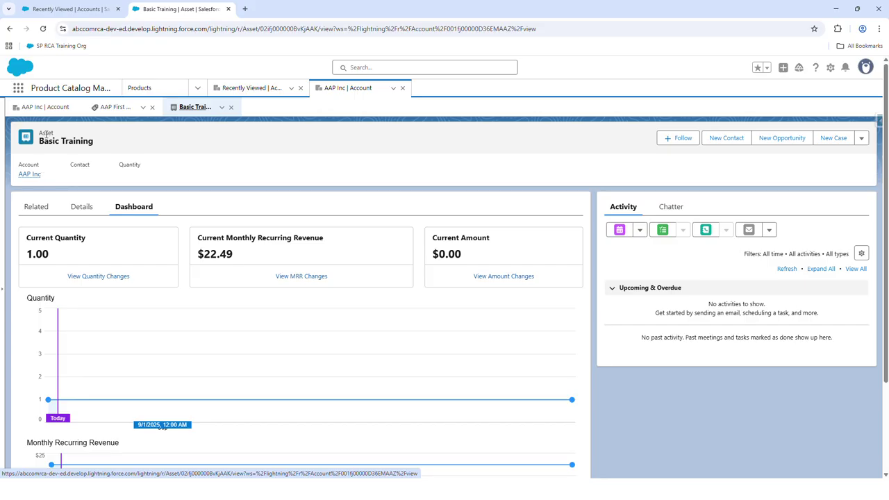
# Submit a renewal of AAP Inc's Basic Training asset using the Automatic Renewal option.
pyautogui.click(49, 107)
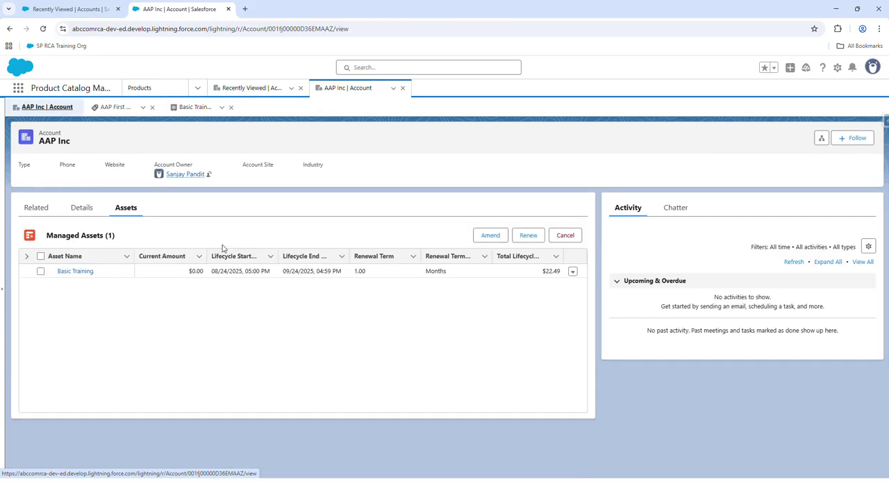
pyautogui.click(40, 271)
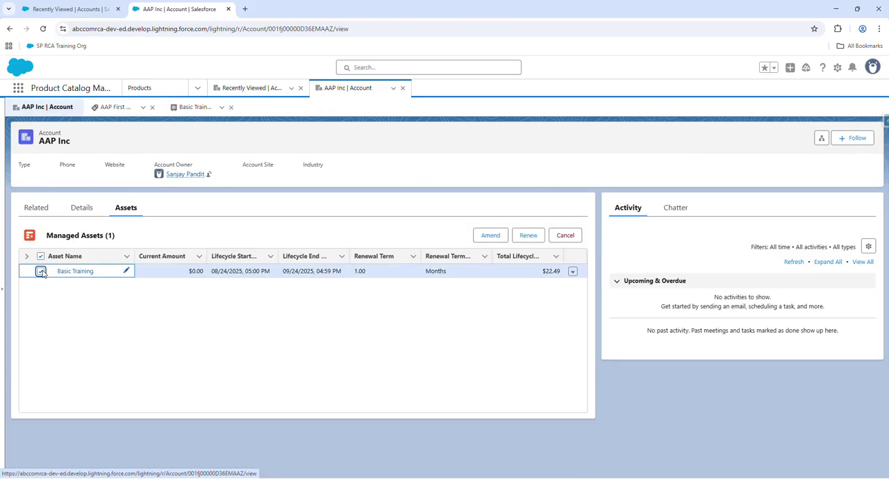
pyautogui.click(527, 236)
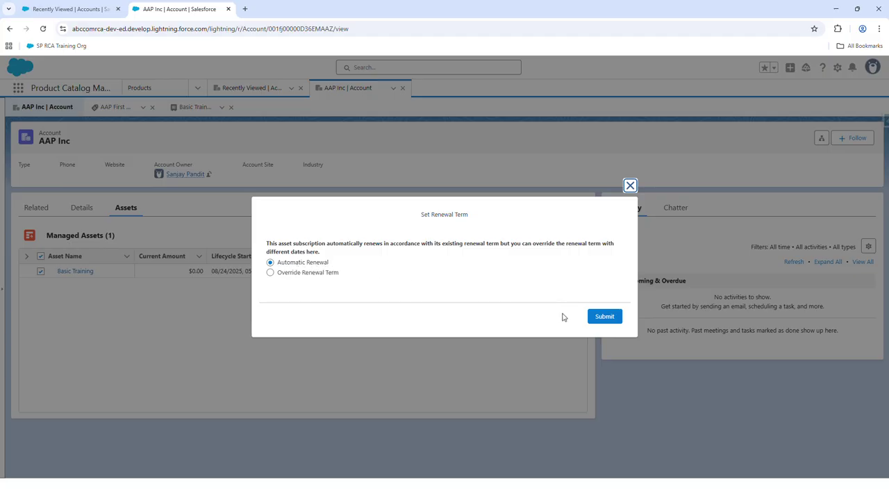
pyautogui.click(603, 320)
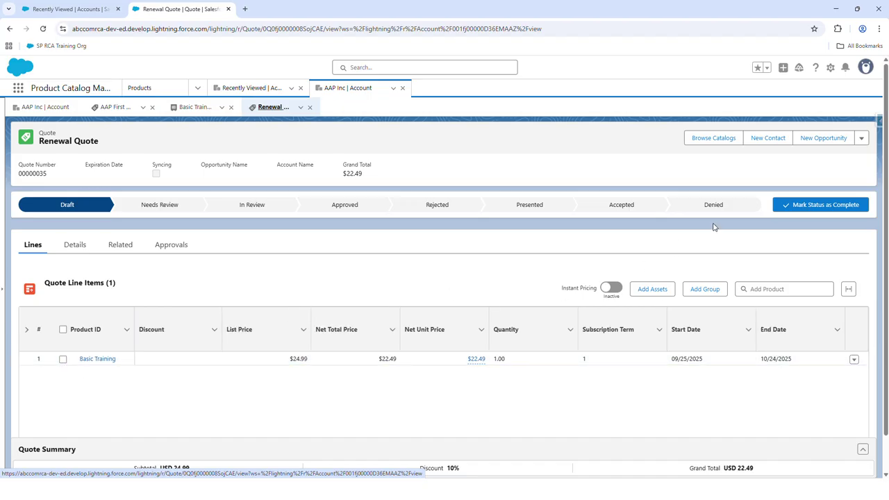
# Mark the renewal quote's status as Accepted and create an order from it.
pyautogui.click(632, 210)
pyautogui.click(797, 205)
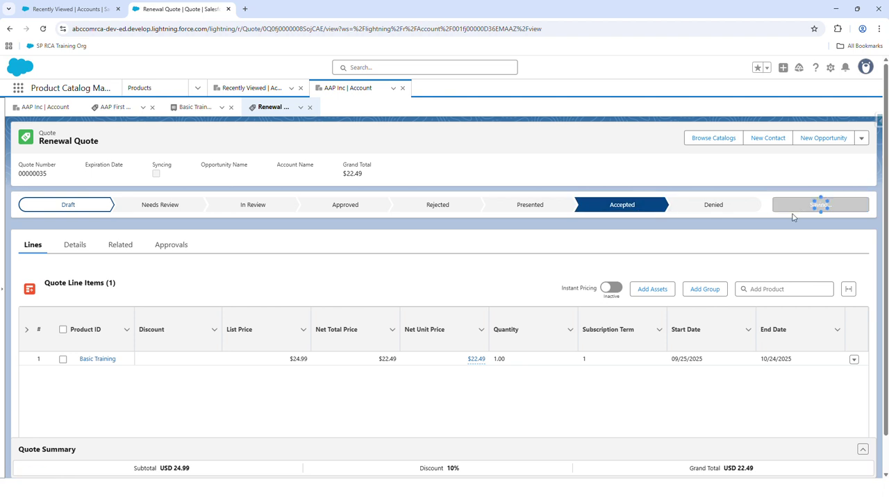
pyautogui.click(861, 139)
pyautogui.click(840, 283)
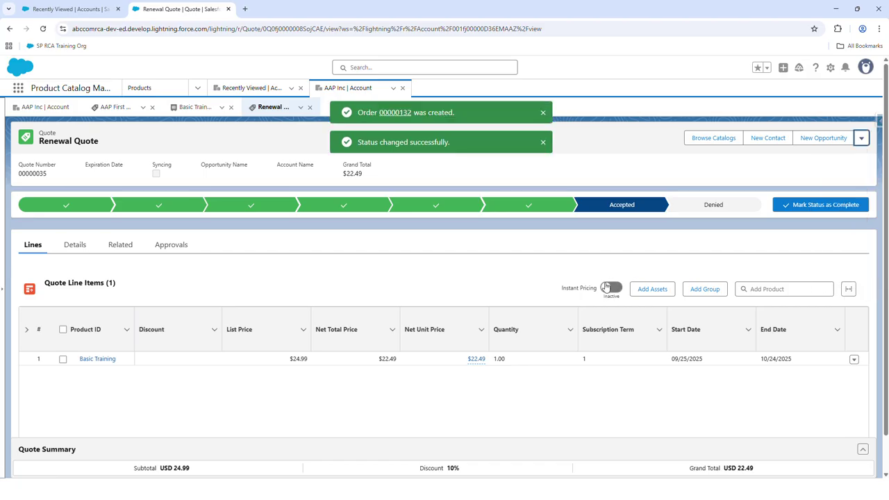
# Open the order created from the renewal quote and mark its status as Activated.
pyautogui.doubleClick(394, 112)
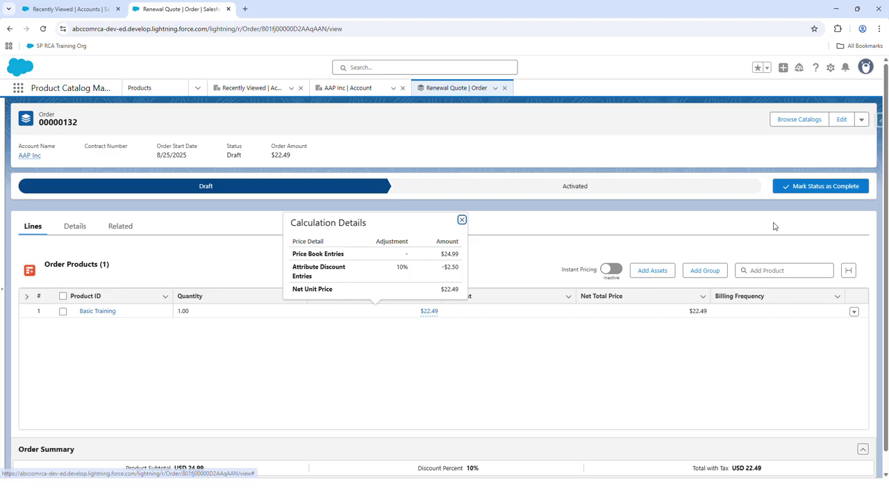
pyautogui.click(753, 191)
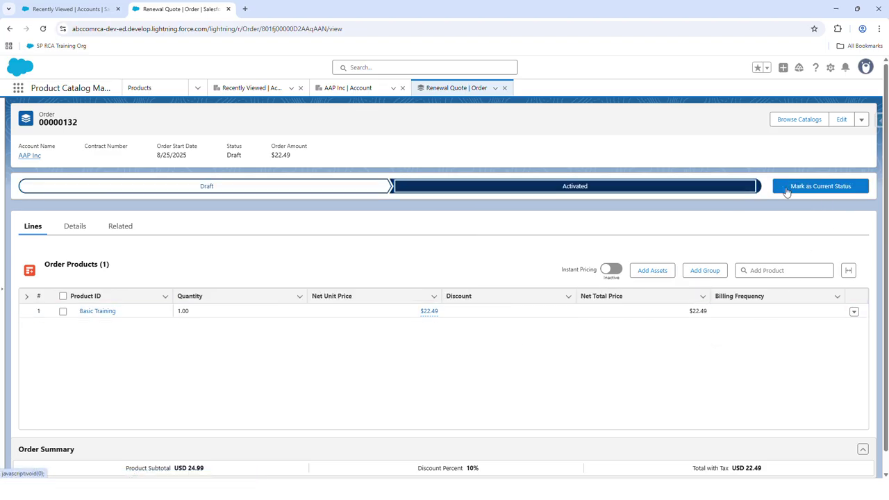
pyautogui.click(798, 192)
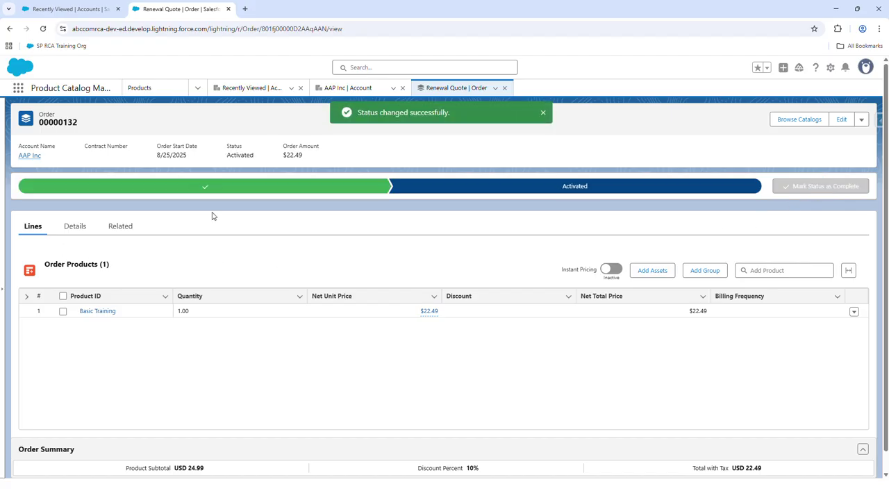
# Open the renewed Basic Training asset's record from the AAP Inc account's managed assets.
pyautogui.click(32, 156)
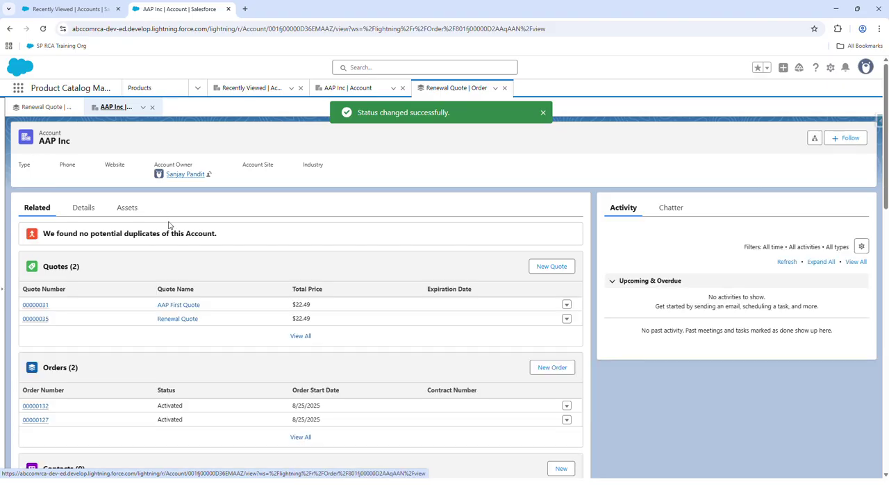
pyautogui.click(127, 209)
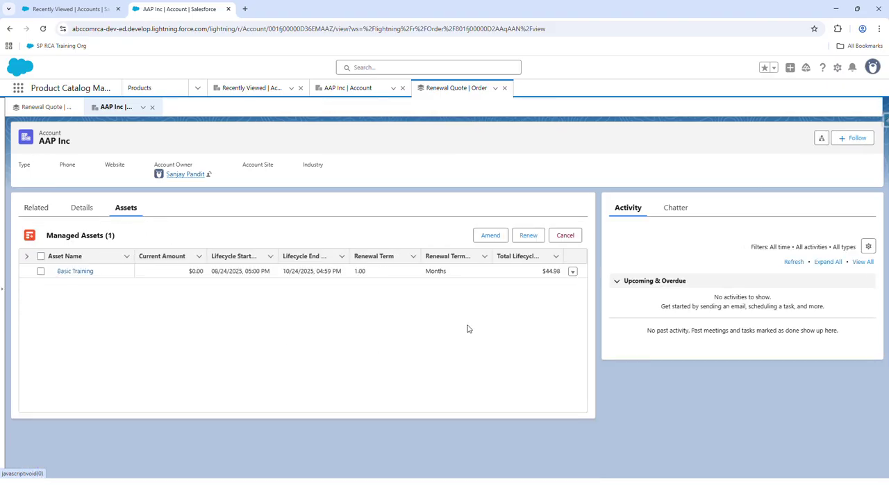
pyautogui.click(572, 272)
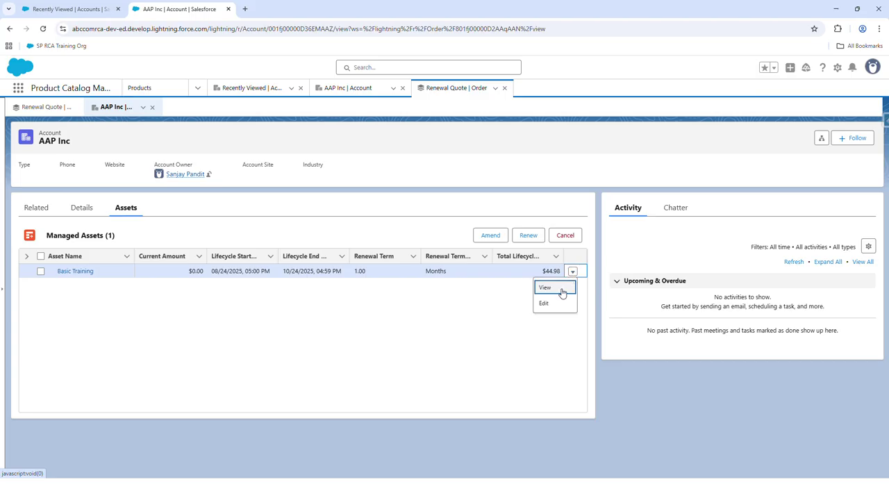
pyautogui.click(545, 287)
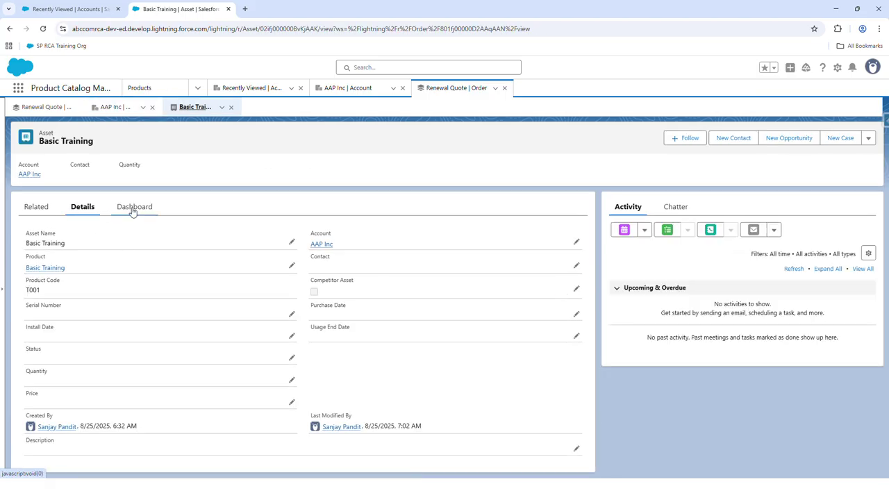
# Review the Basic Training asset's actions and state periods, and examine the quantity and monthly recurring revenue charts on its dashboard.
pyautogui.click(42, 214)
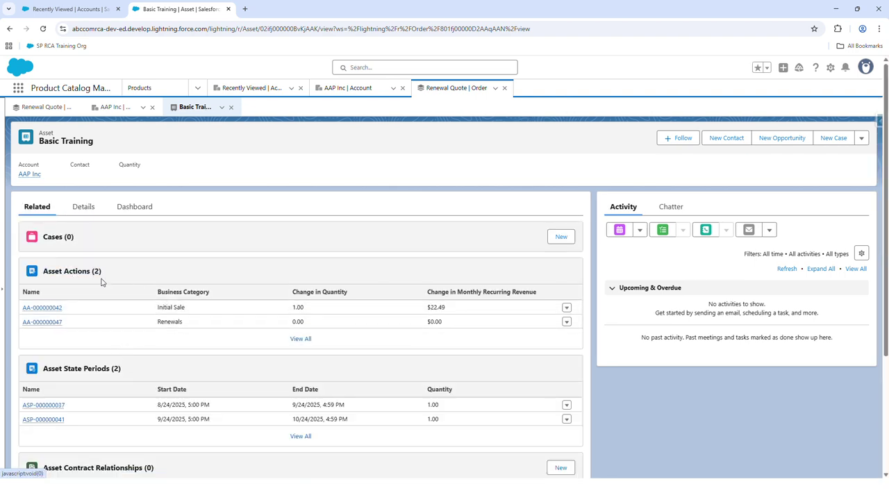
pyautogui.scroll(-1, 104, 280)
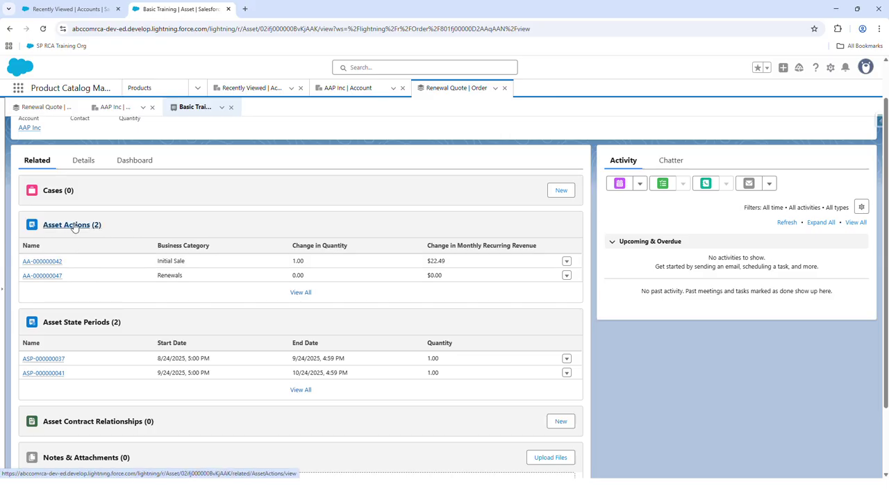
pyautogui.click(186, 279)
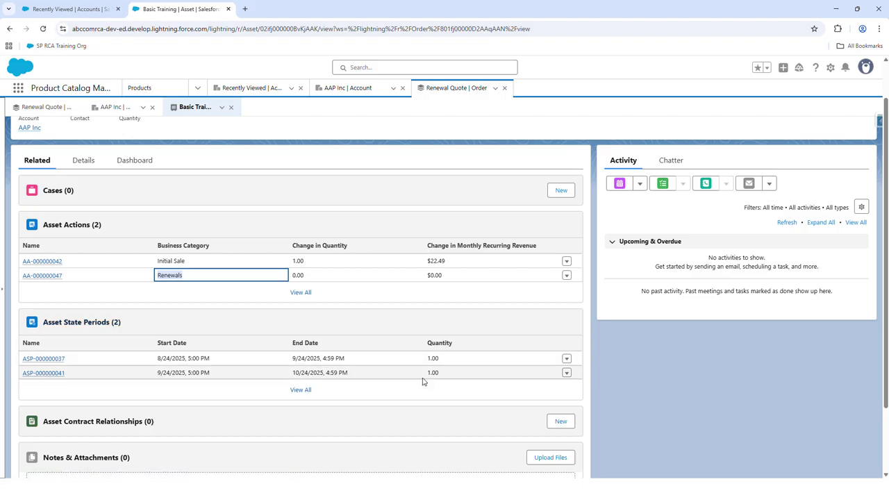
pyautogui.scroll(1, 185, 225)
pyautogui.click(146, 206)
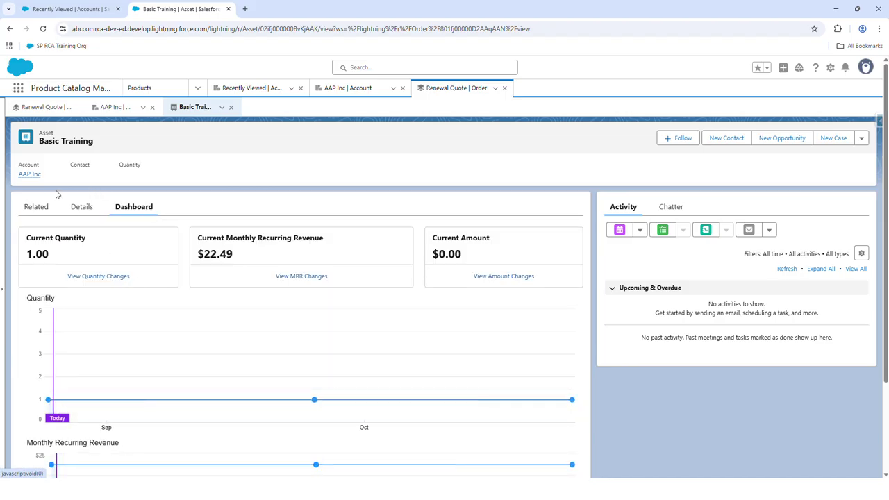
pyautogui.scroll(-3, 91, 277)
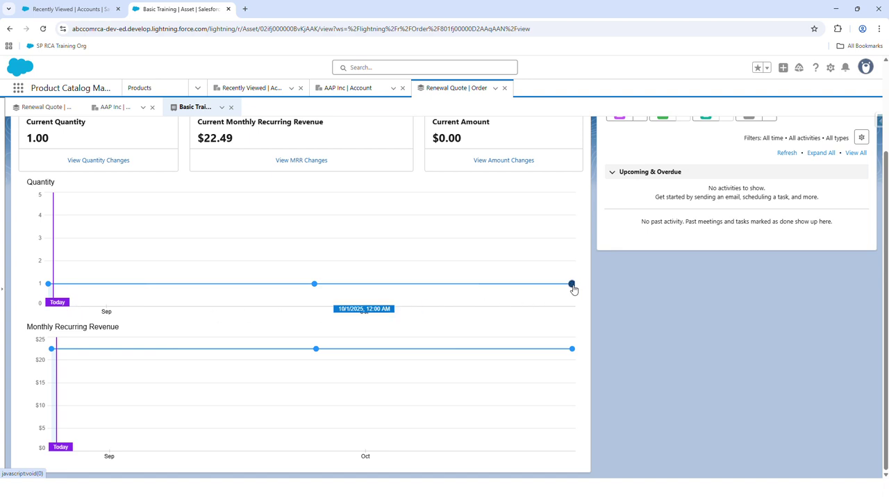
pyautogui.moveTo(573, 289)
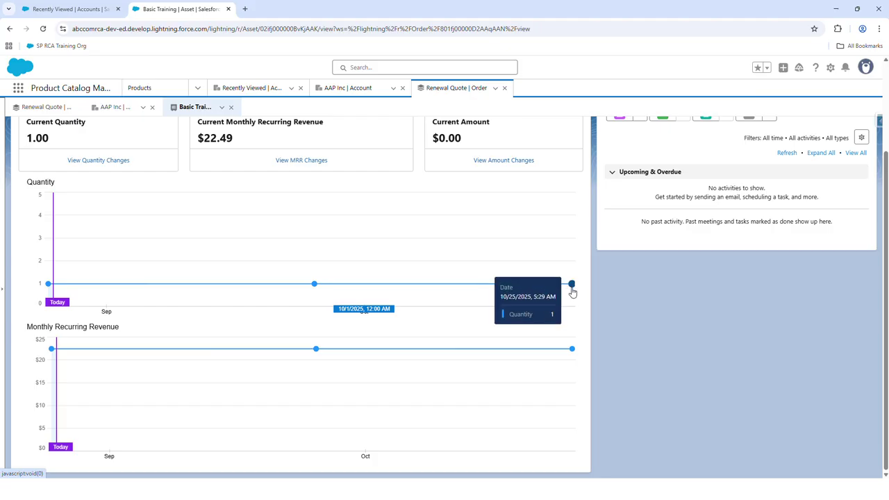
pyautogui.scroll(2, 348, 327)
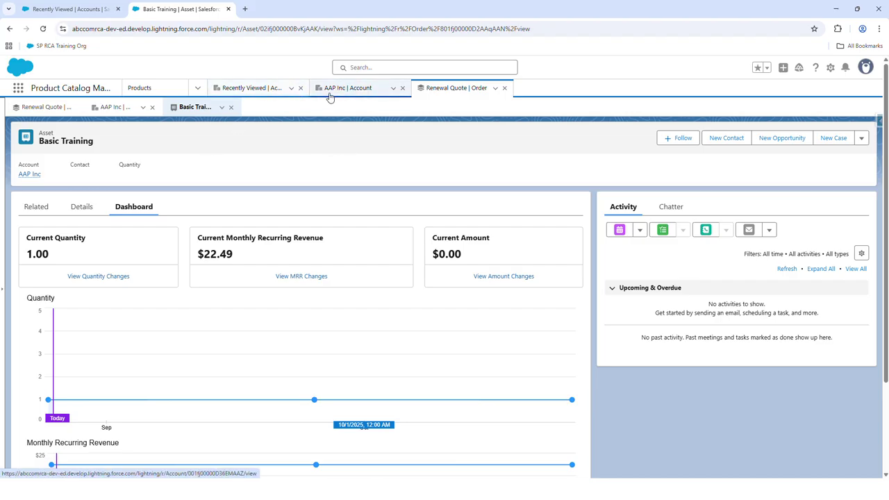
# Create and save a new account named Jio from the recently viewed accounts list.
pyautogui.click(292, 90)
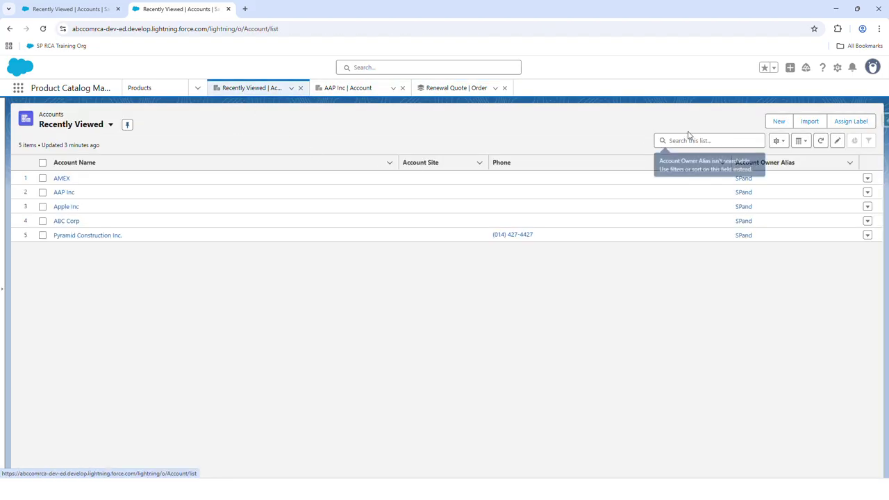
pyautogui.click(767, 123)
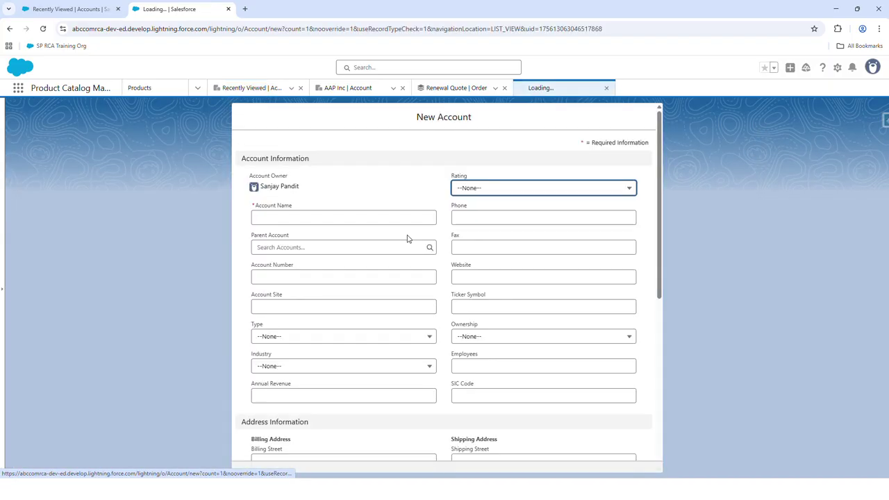
pyautogui.click(378, 221)
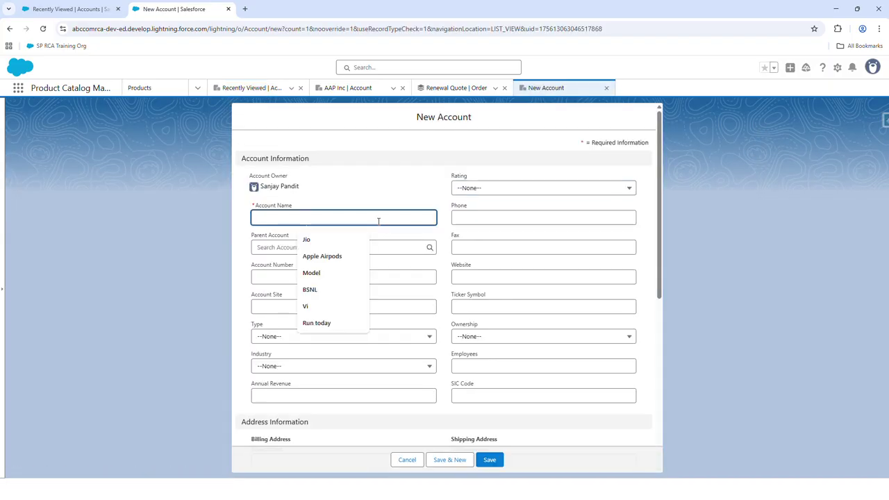
pyautogui.click(329, 238)
pyautogui.click(532, 188)
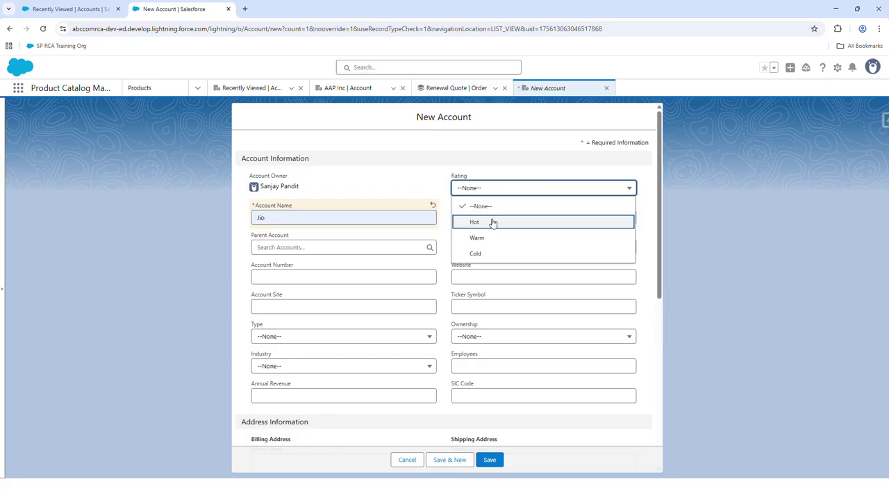
pyautogui.click(499, 467)
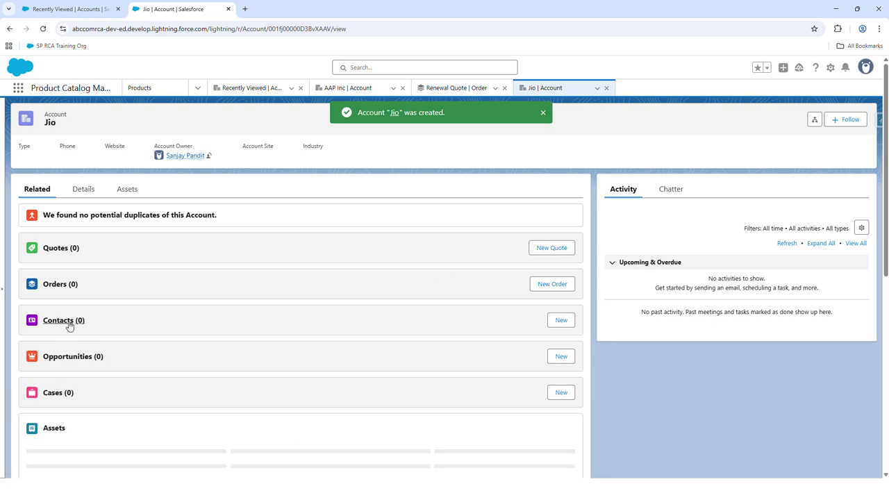
# Create an opportunity named Jio for the Jio account, with stage Prospecting and close date 8/29/2025.
pyautogui.scroll(-1, 132, 327)
pyautogui.click(560, 312)
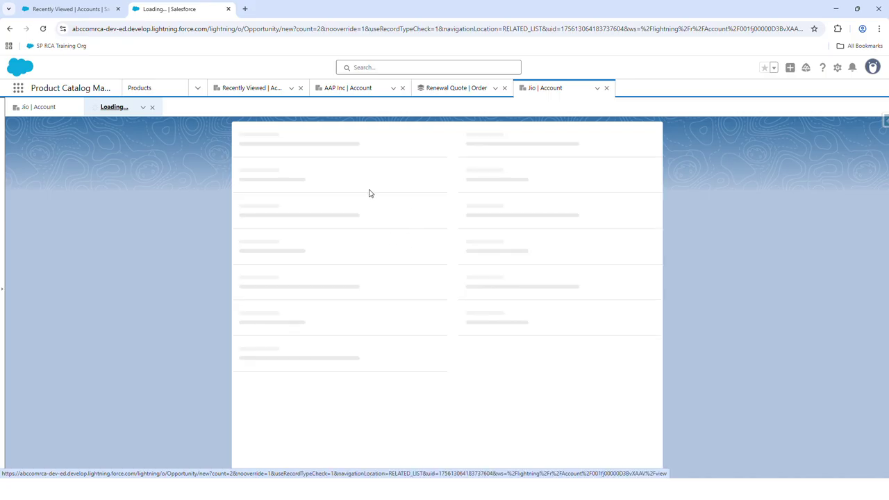
pyautogui.click(321, 263)
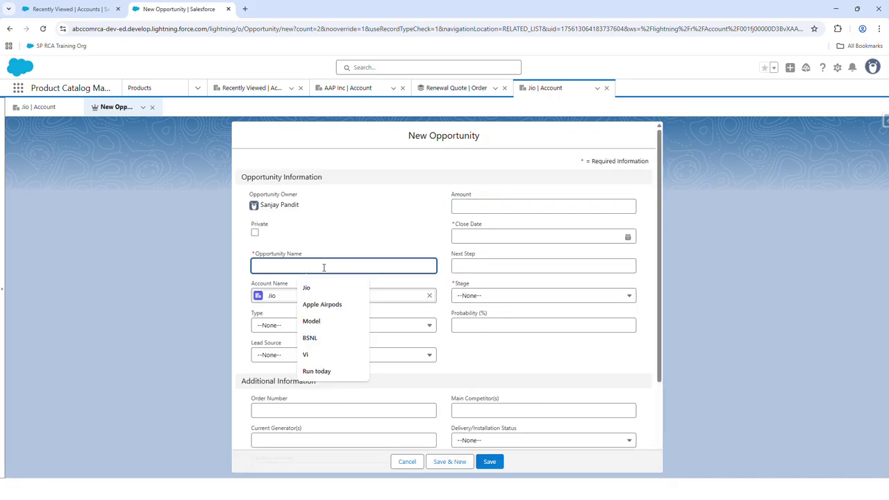
pyautogui.click(314, 286)
pyautogui.click(490, 296)
pyautogui.click(492, 324)
pyautogui.click(525, 236)
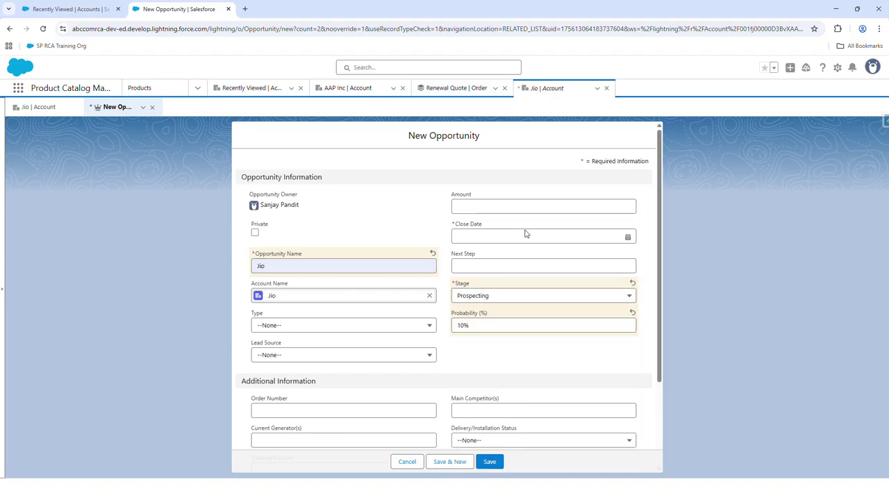
pyautogui.click(603, 361)
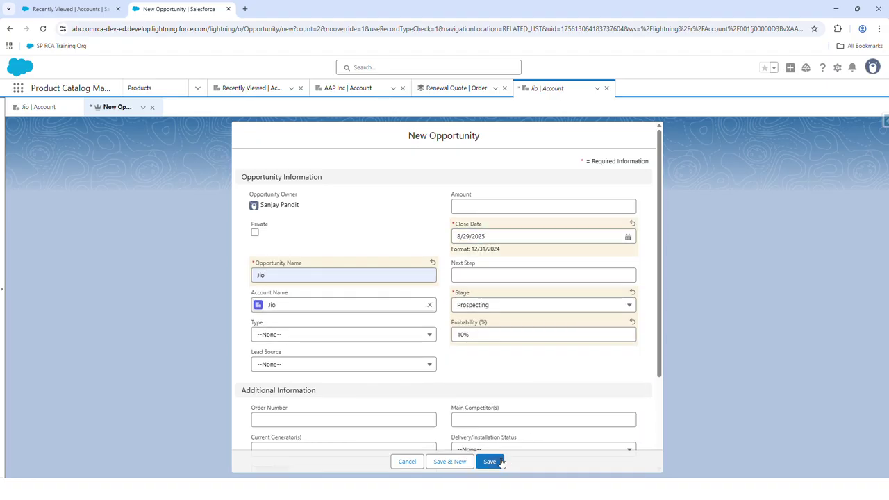
pyautogui.click(499, 462)
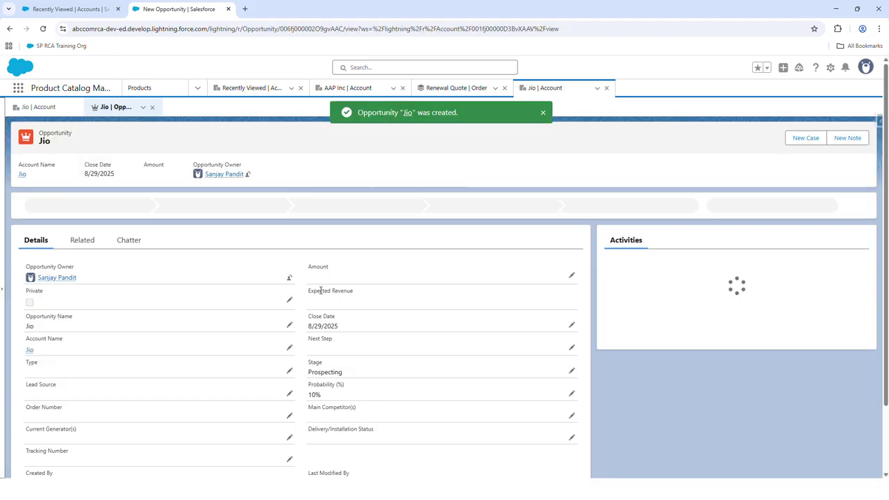
# Create a quote named Jio from the Jio opportunity, filling in its Account for Quote field.
pyautogui.click(84, 242)
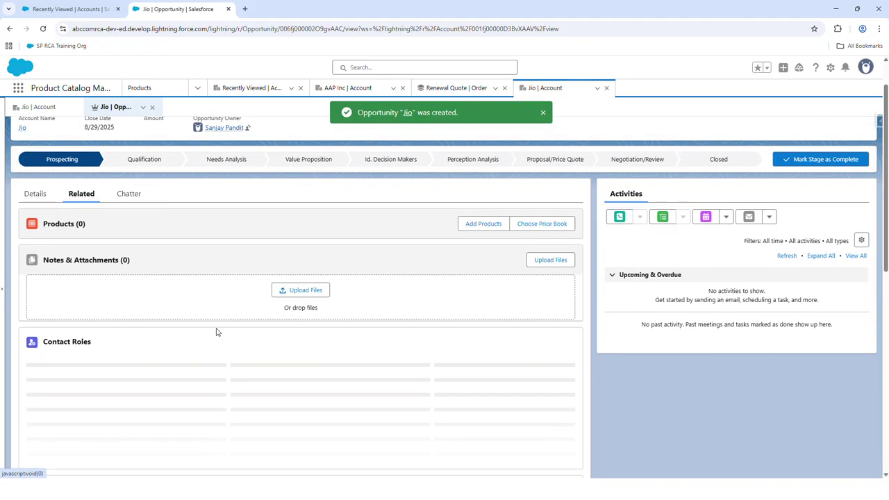
pyautogui.scroll(-2, 270, 341)
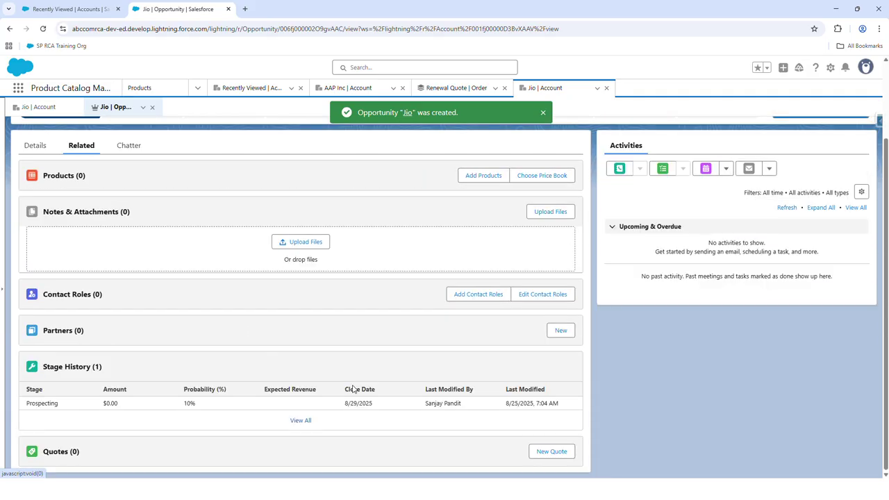
pyautogui.click(542, 455)
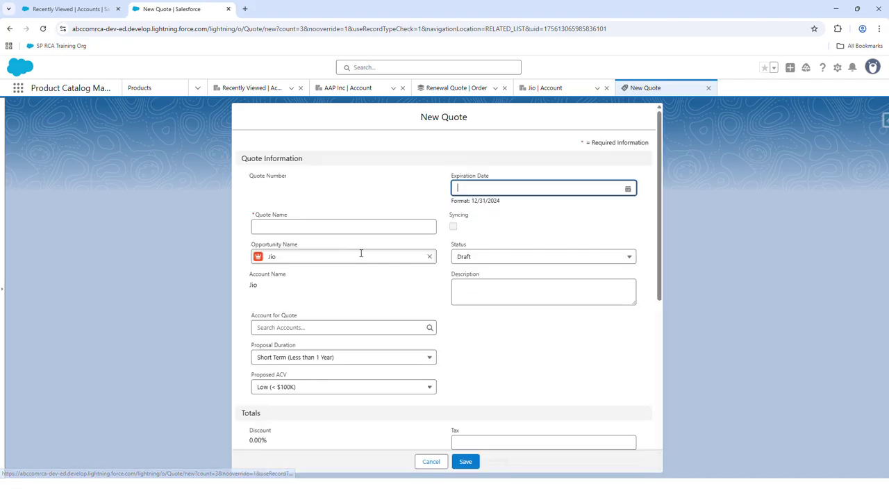
pyautogui.click(303, 230)
pyautogui.click(308, 250)
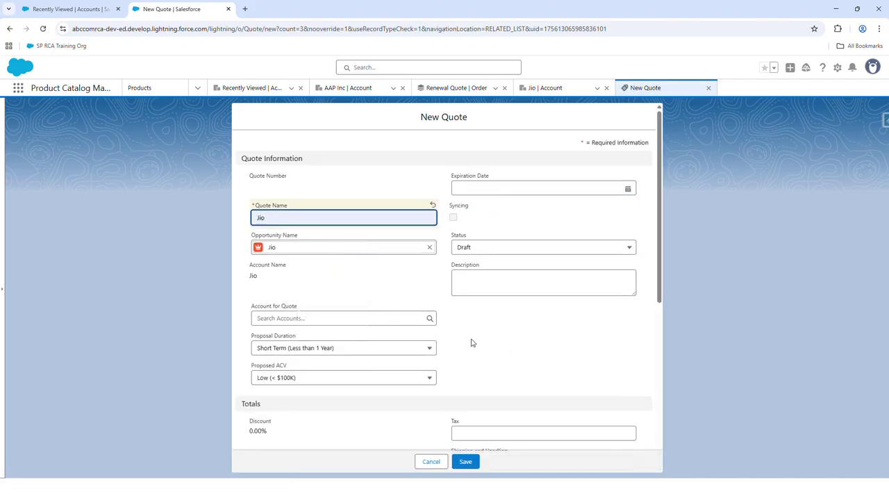
pyautogui.scroll(-1, 460, 273)
pyautogui.click(362, 272)
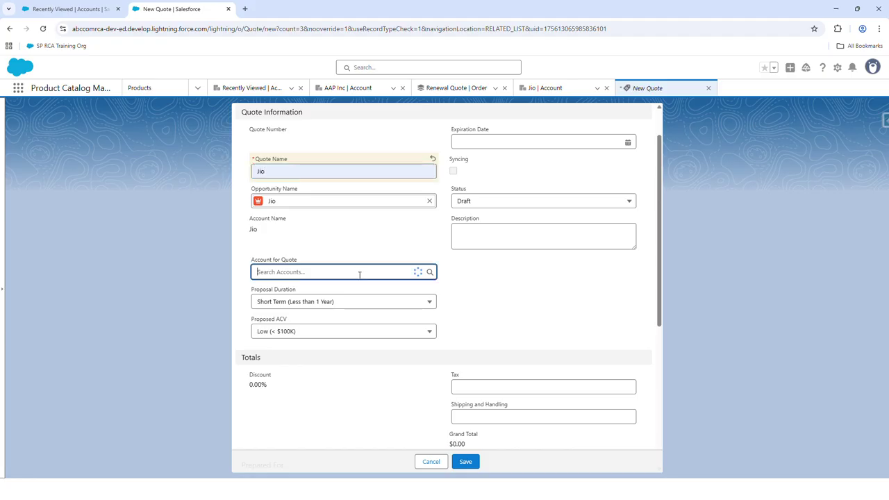
pyautogui.click(303, 305)
pyautogui.click(466, 462)
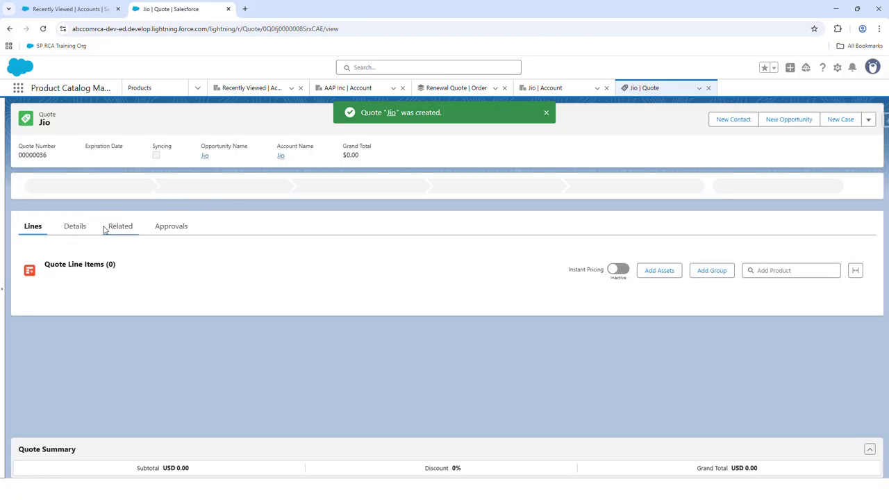
# Open the catalogs for the Jio quote, using the Standard Price Book.
pyautogui.click(702, 125)
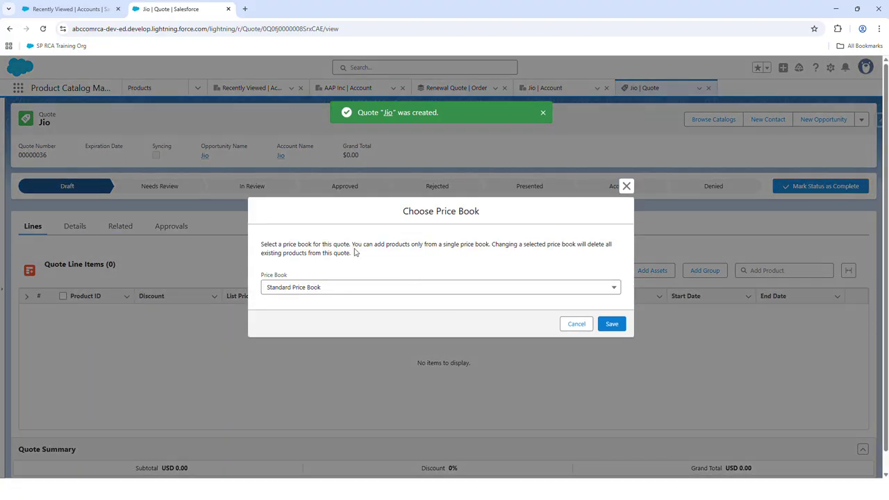
pyautogui.click(611, 323)
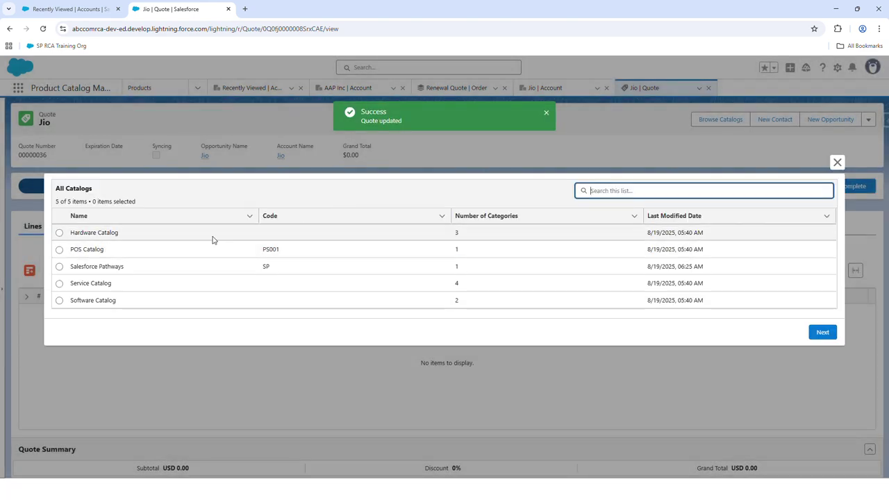
pyautogui.click(60, 267)
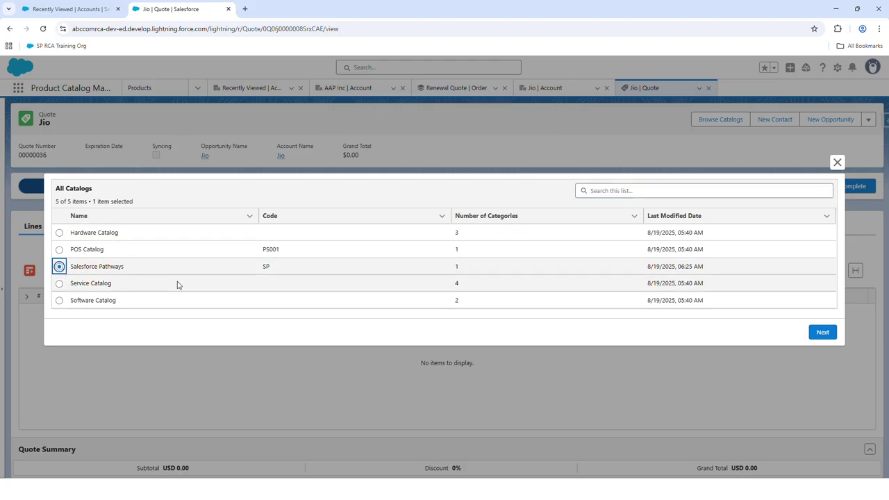
pyautogui.click(816, 332)
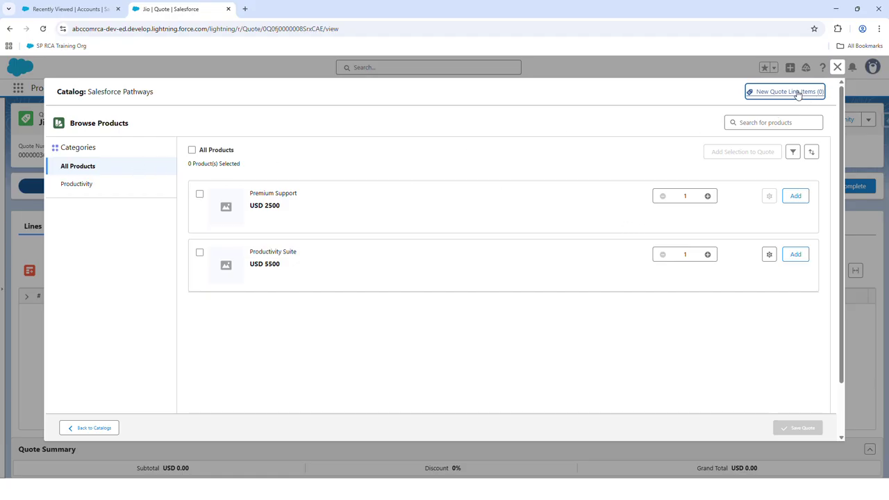
pyautogui.click(112, 425)
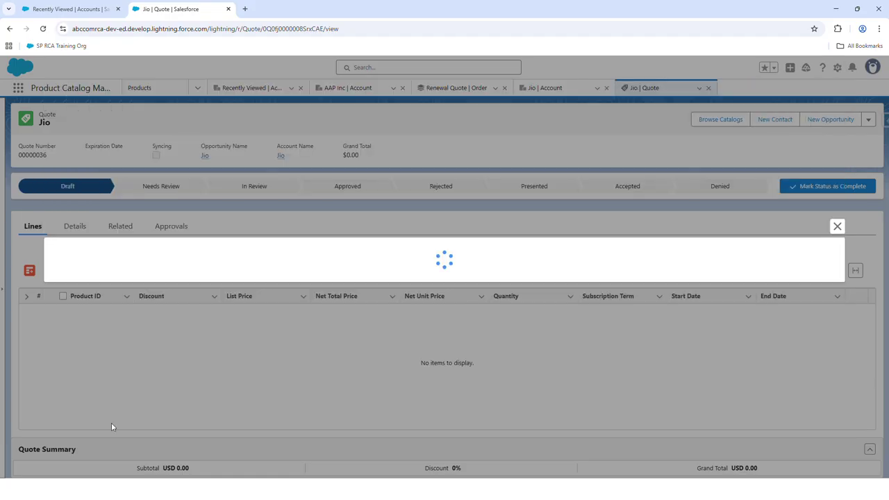
# Add one Basic Training product from the Service Catalog's Training category to the Jio quote and save the quote.
pyautogui.click(60, 284)
pyautogui.click(821, 333)
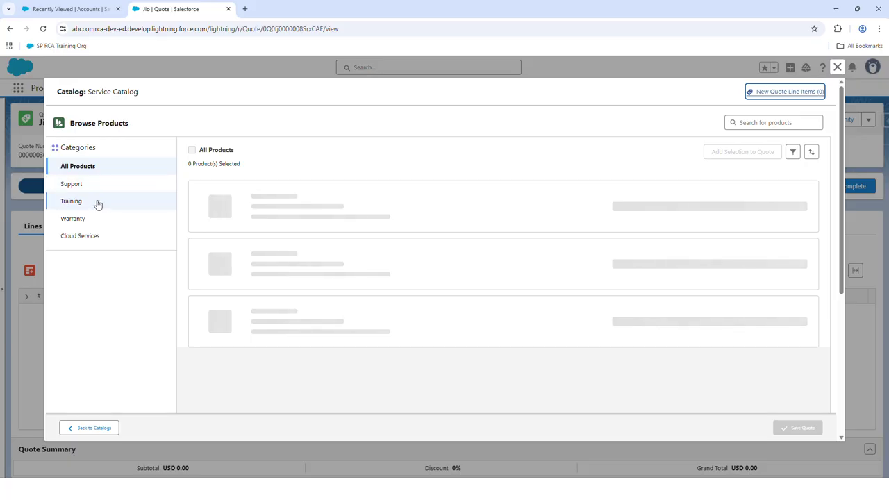
pyautogui.click(98, 203)
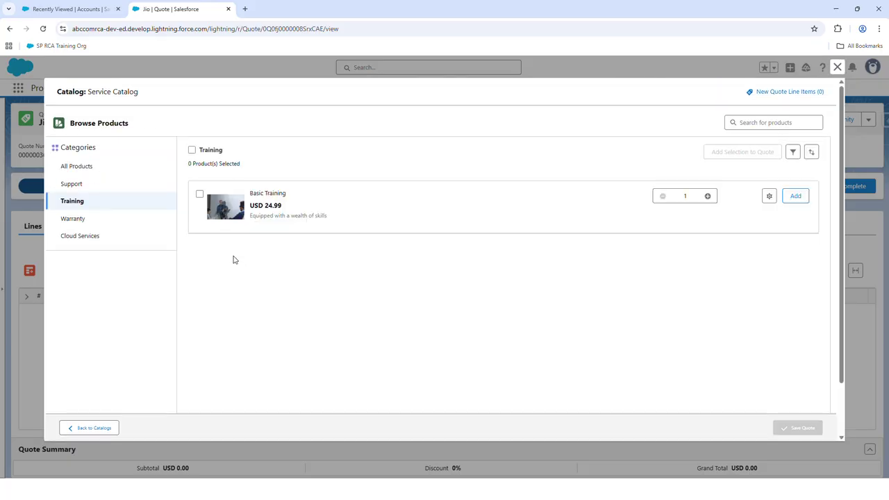
pyautogui.click(200, 195)
pyautogui.click(800, 200)
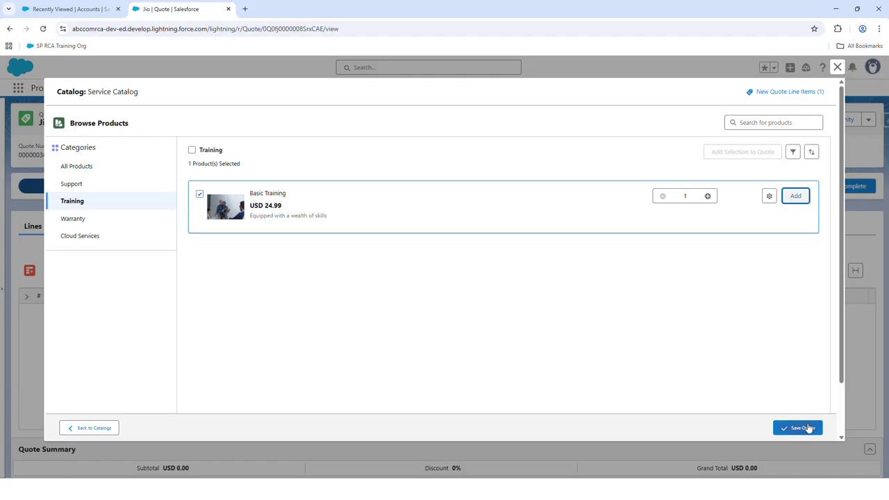
pyautogui.click(802, 428)
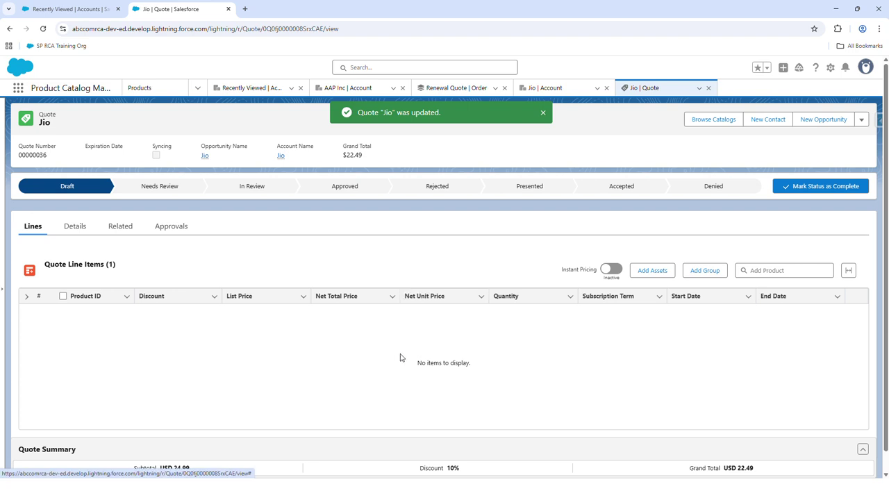
pyautogui.click(475, 310)
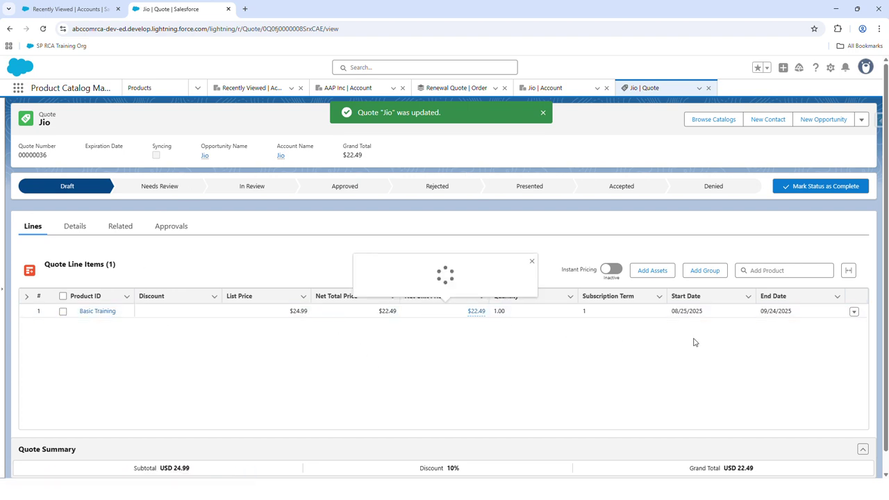
pyautogui.click(619, 375)
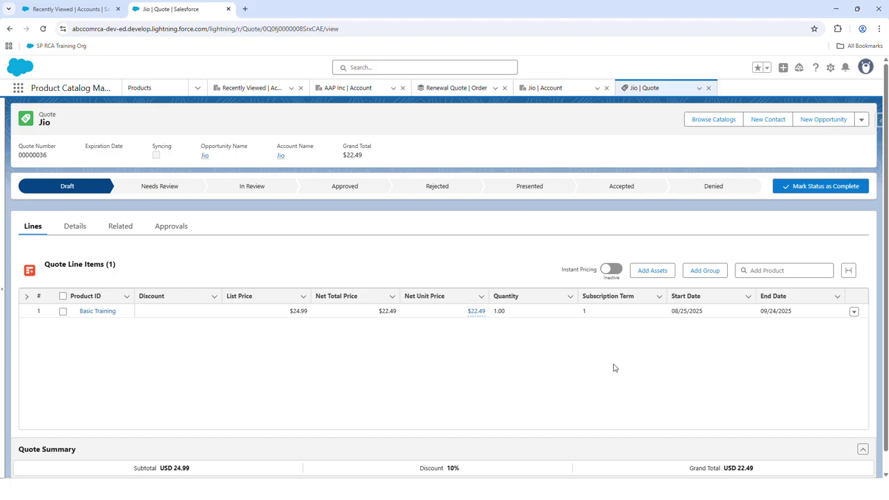
# Mark the Jio quote's status as Accepted.
pyautogui.click(605, 192)
pyautogui.click(825, 191)
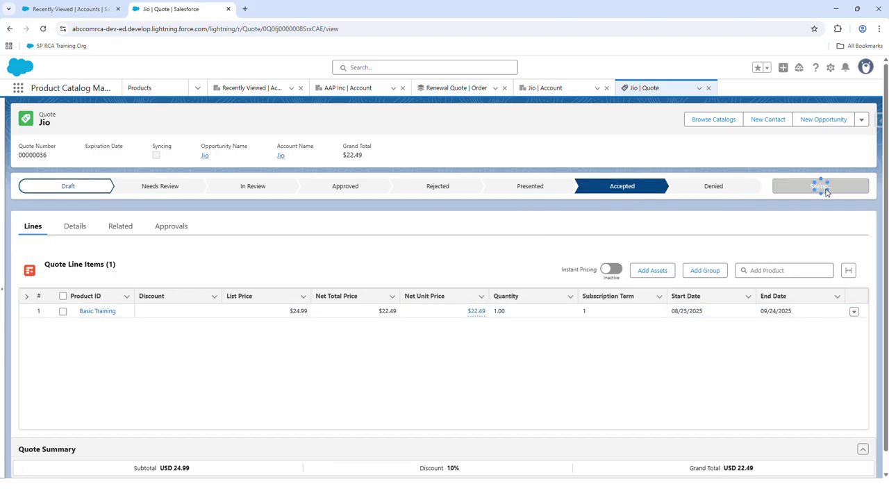
# Create an order from the accepted Jio quote and set the order's status to Activated.
pyautogui.click(861, 120)
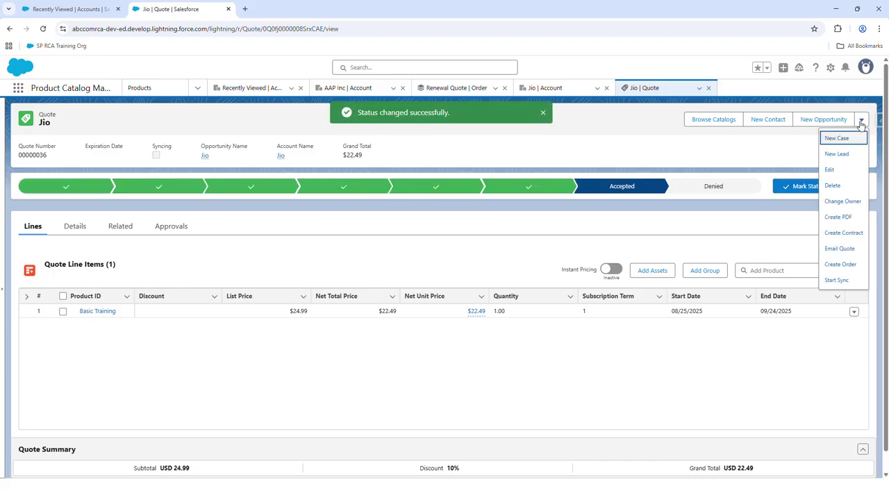
pyautogui.click(840, 265)
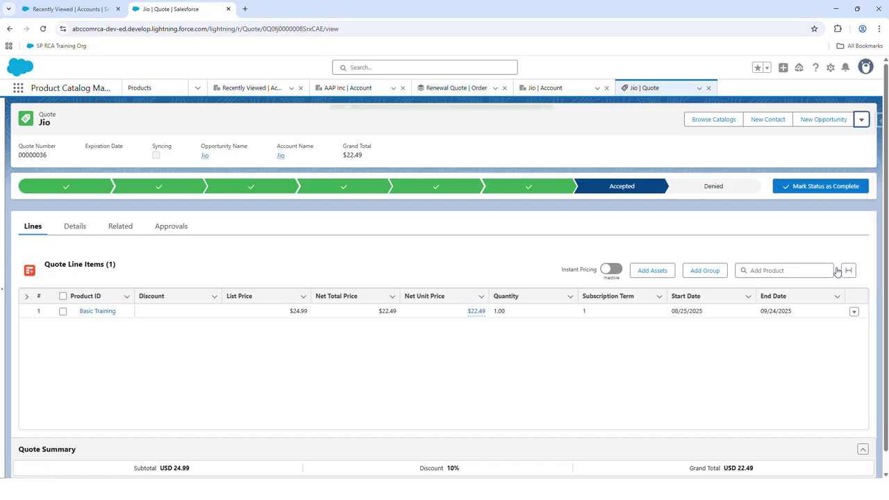
pyautogui.click(394, 112)
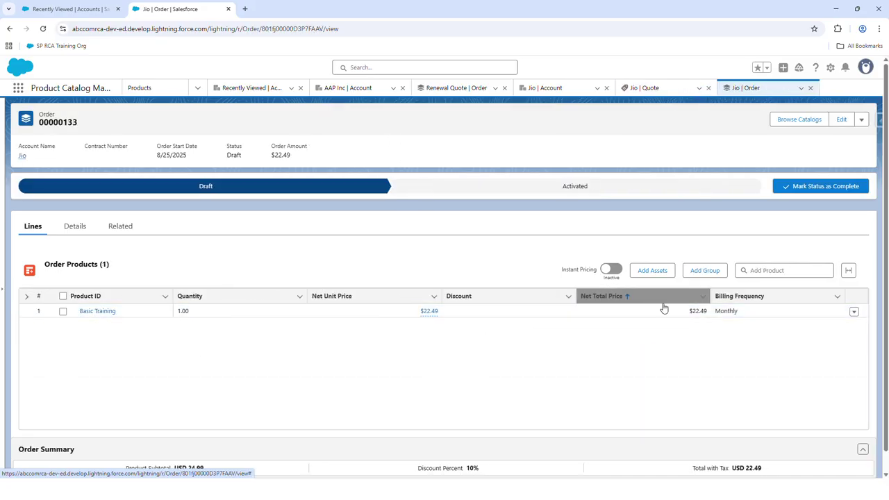
pyautogui.click(524, 186)
pyautogui.click(811, 189)
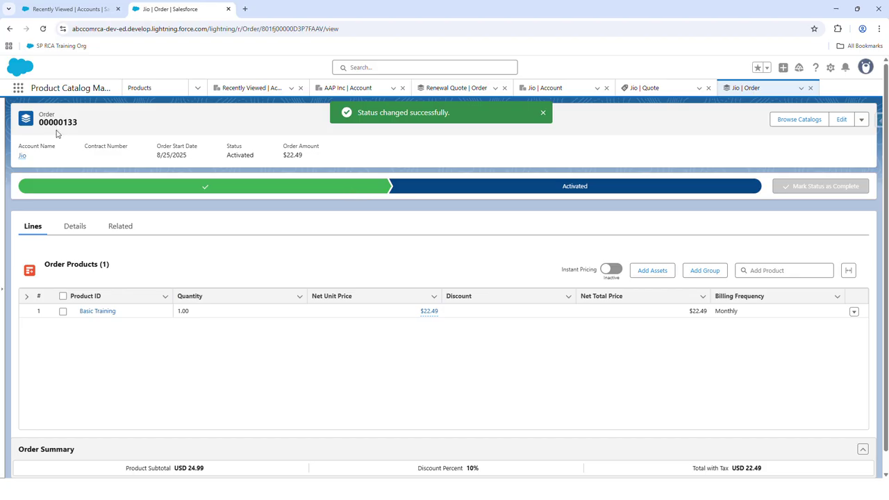
# Open the Basic Training asset from the Jio account's managed assets and examine the business category of its asset action.
pyautogui.click(21, 156)
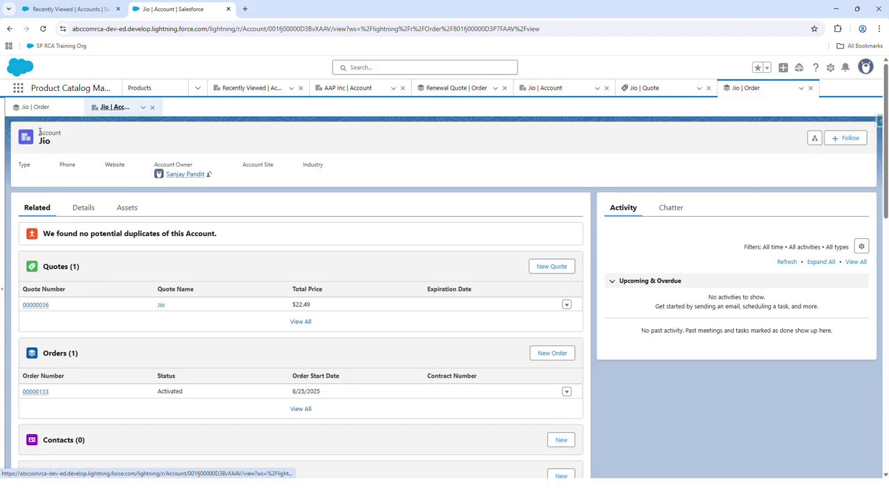
pyautogui.click(135, 207)
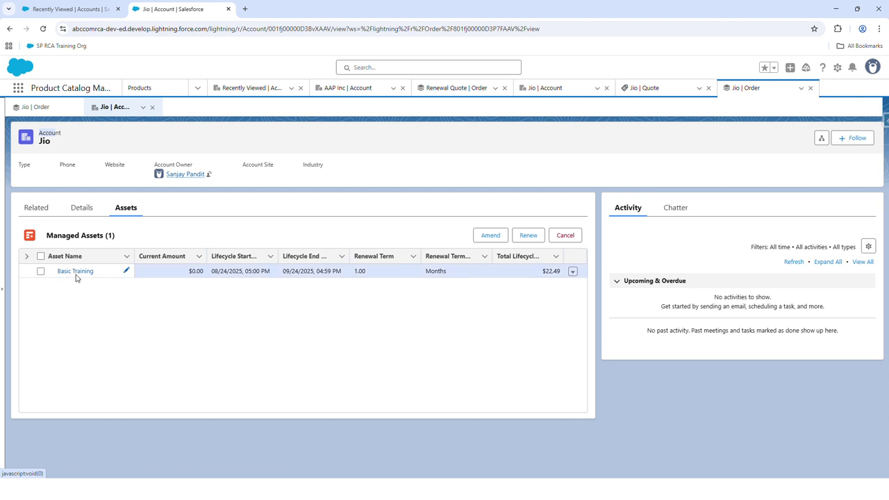
pyautogui.click(572, 272)
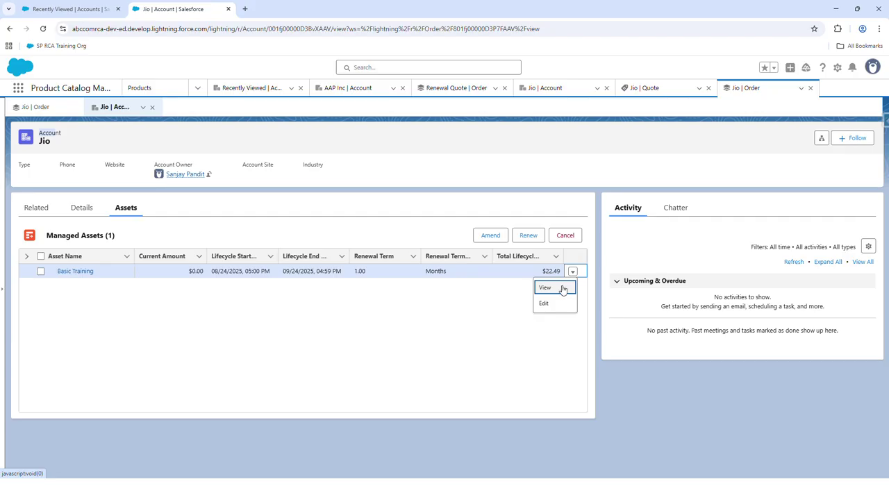
pyautogui.click(564, 286)
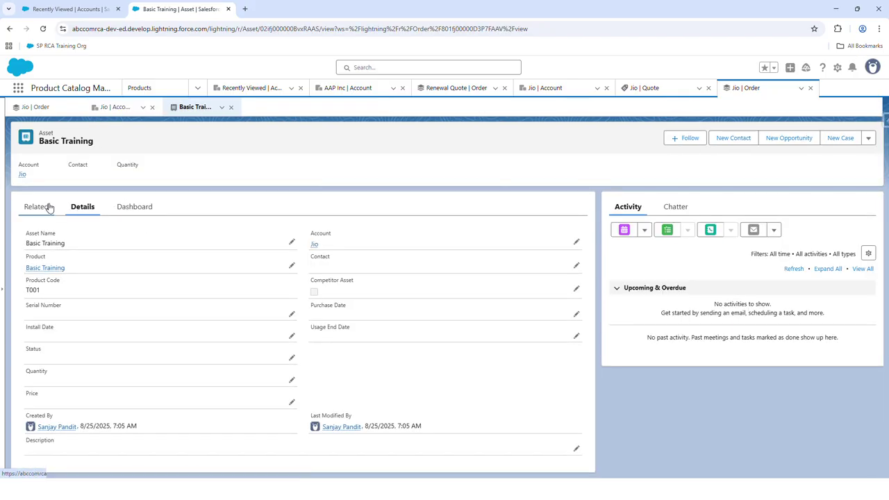
pyautogui.click(47, 206)
pyautogui.moveTo(44, 314)
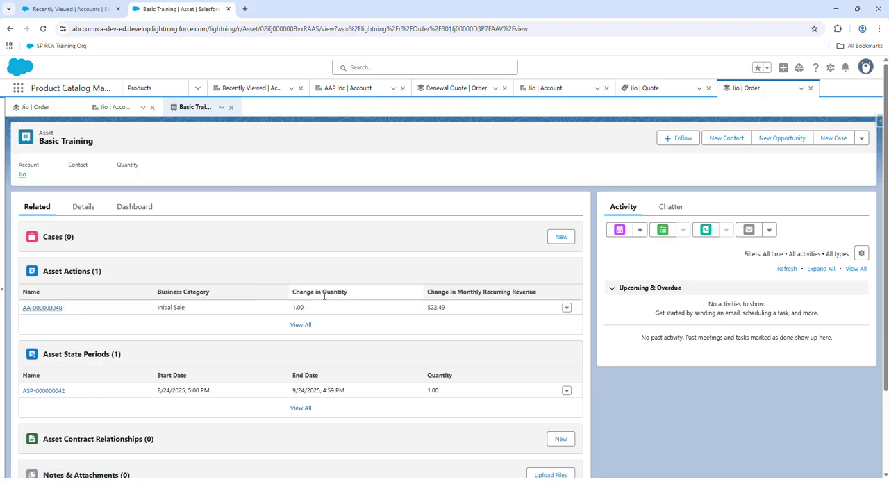
pyautogui.tripleClick(186, 308)
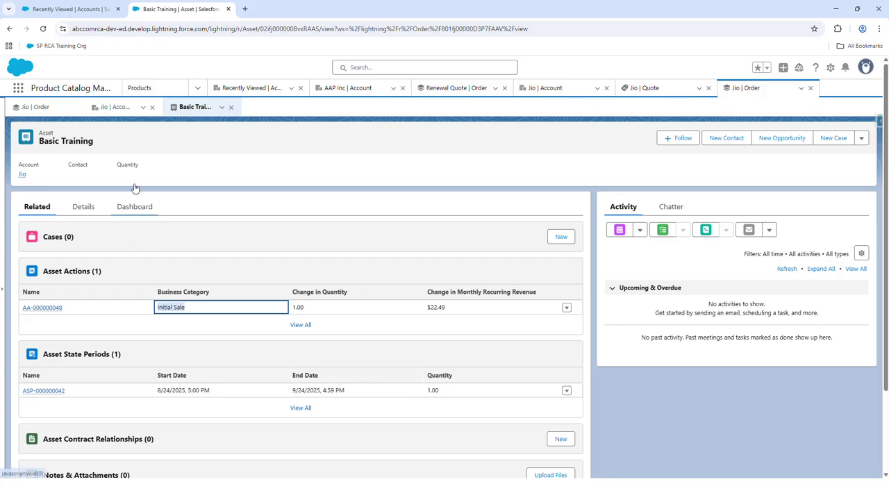
# Start renewing Jio's Basic Training asset with an overridden renewal term starting Sep 30, 2025.
pyautogui.click(22, 174)
pyautogui.click(40, 271)
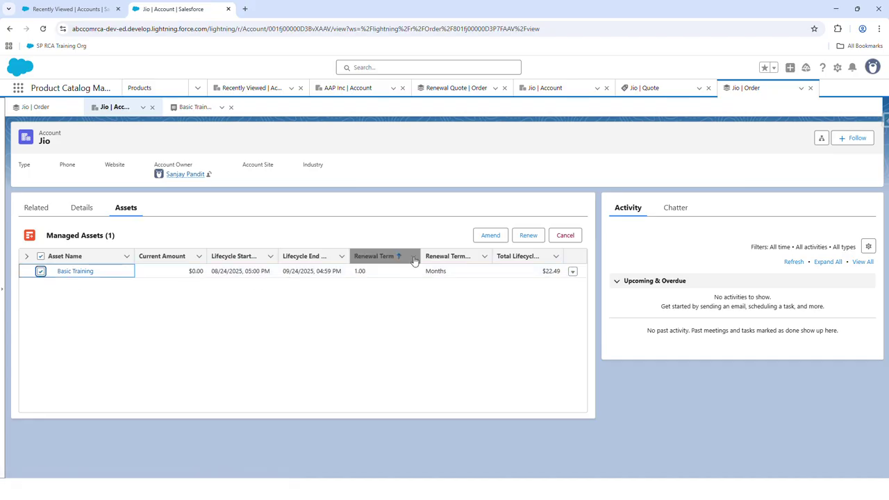
pyautogui.click(541, 240)
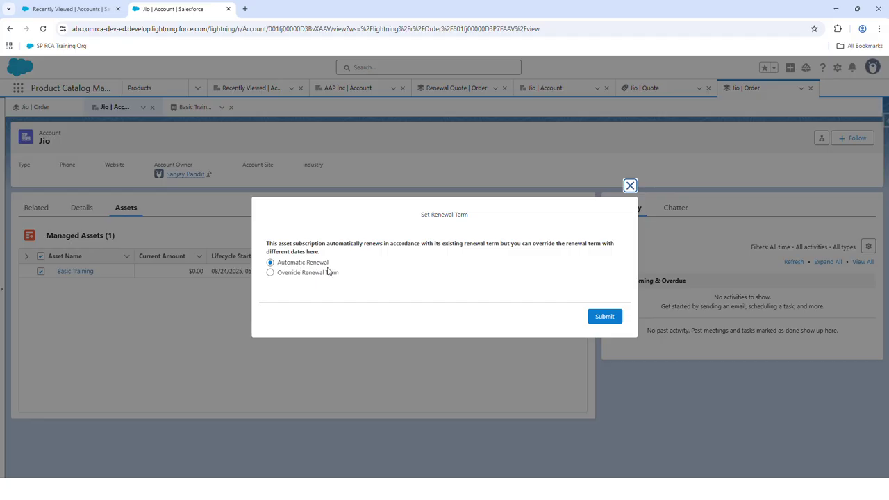
pyautogui.click(271, 273)
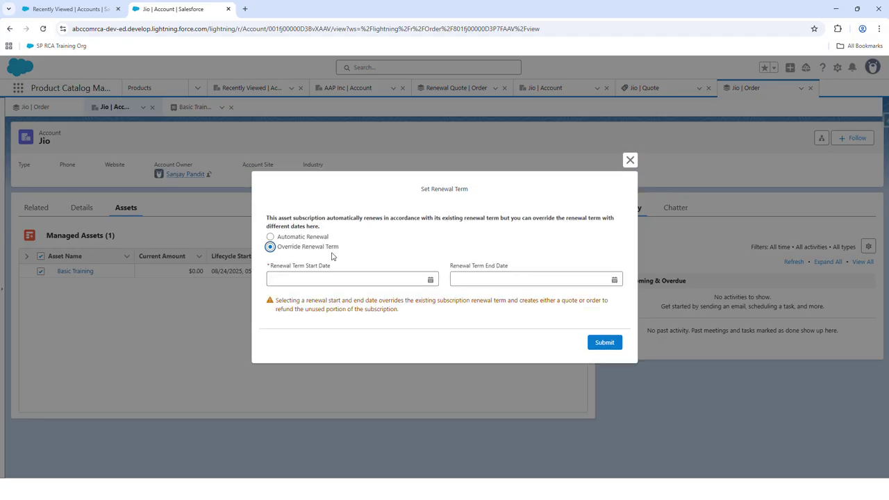
pyautogui.click(432, 280)
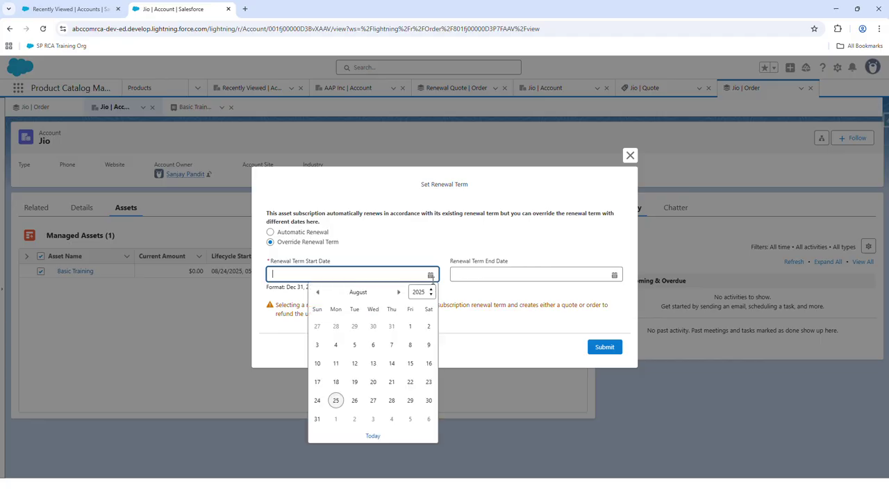
pyautogui.click(399, 293)
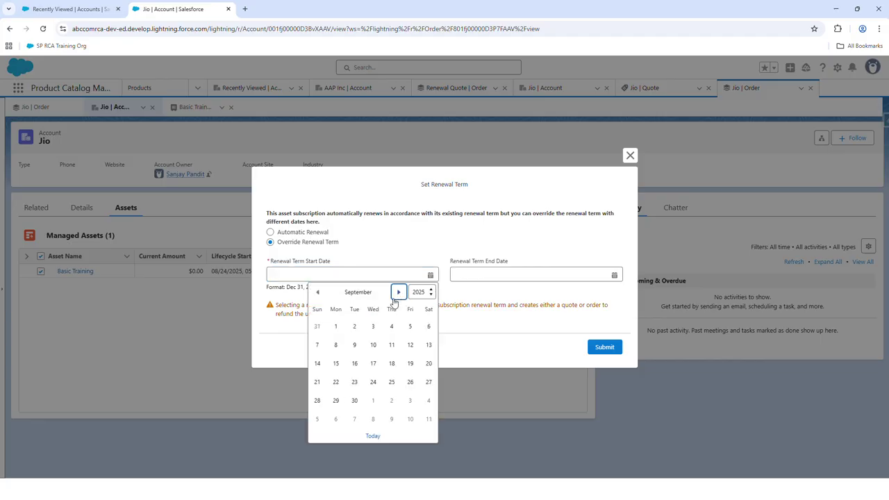
pyautogui.click(354, 400)
# Set the renewal term end date to Oct 29, 2025 and submit the renewal.
pyautogui.click(614, 271)
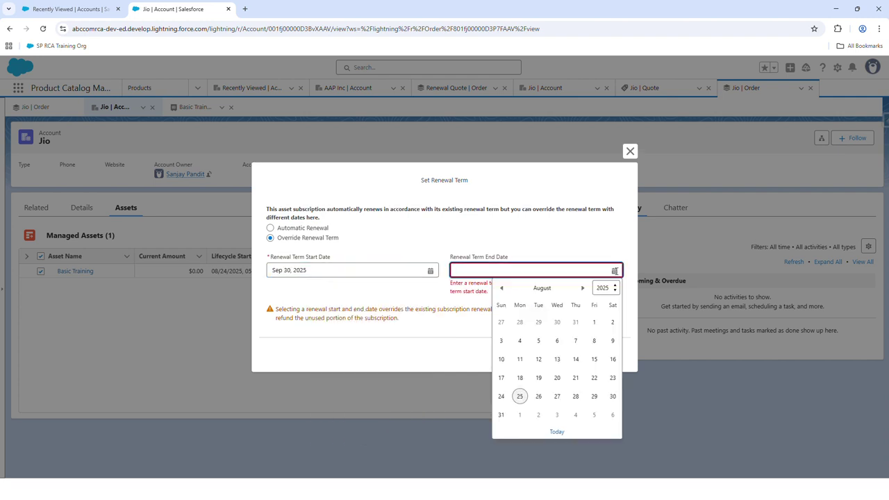
pyautogui.click(583, 288)
pyautogui.click(583, 288)
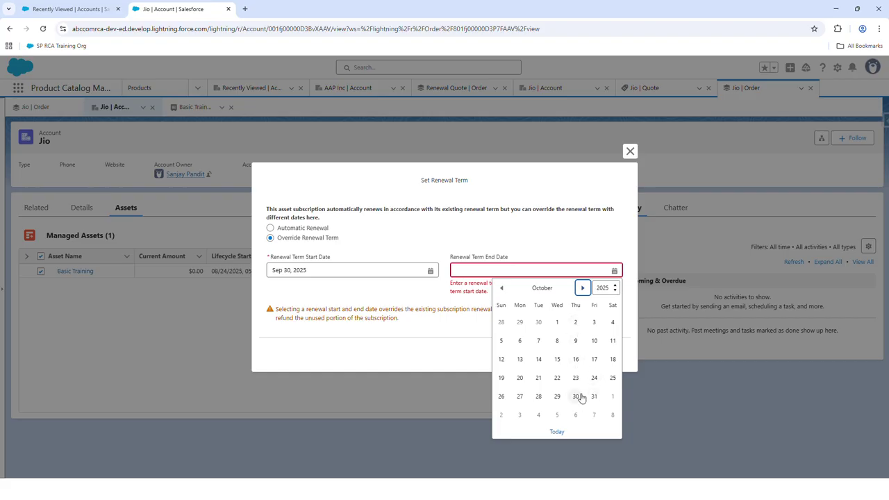
pyautogui.click(557, 396)
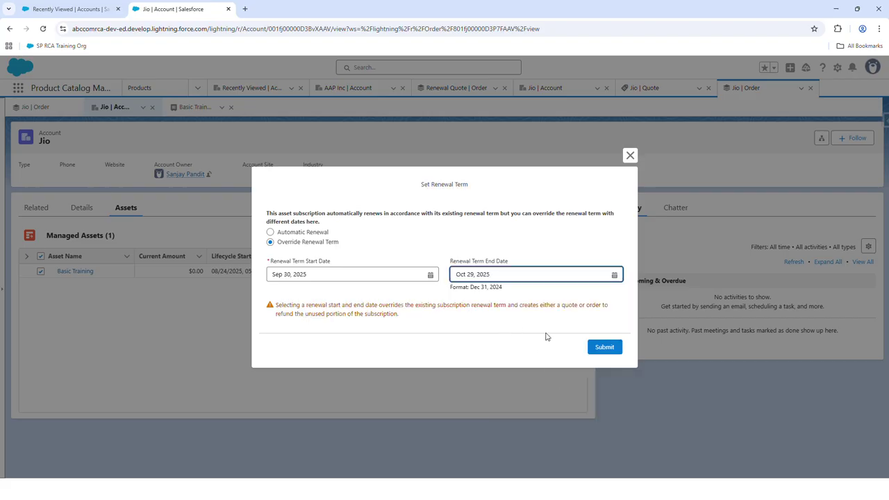
pyautogui.click(603, 347)
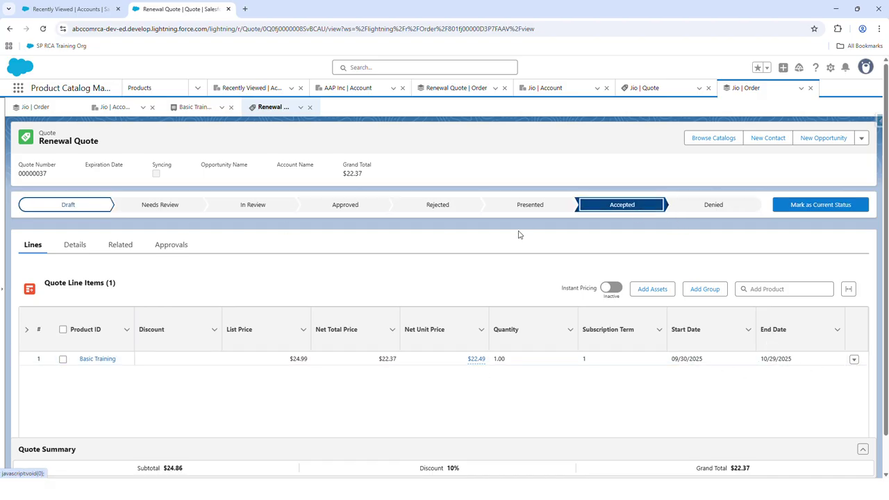
# Mark the renewal quote's status as Accepted and create an order from it.
pyautogui.click(839, 210)
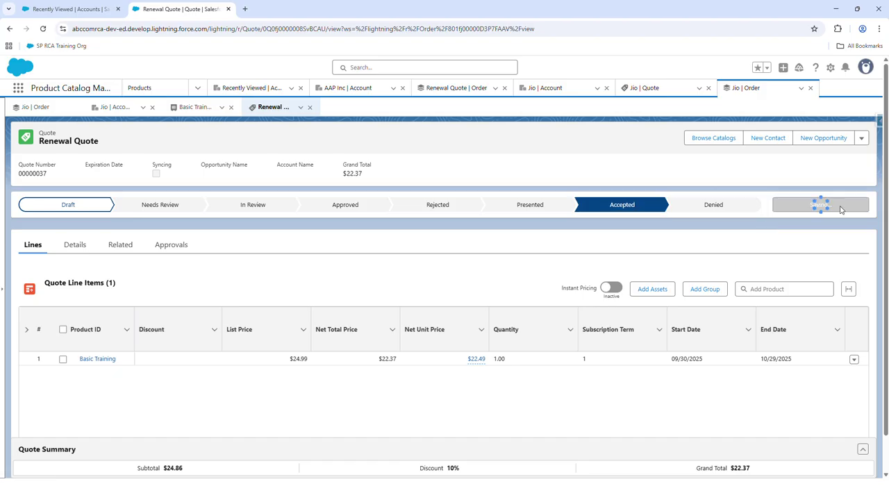
pyautogui.click(866, 140)
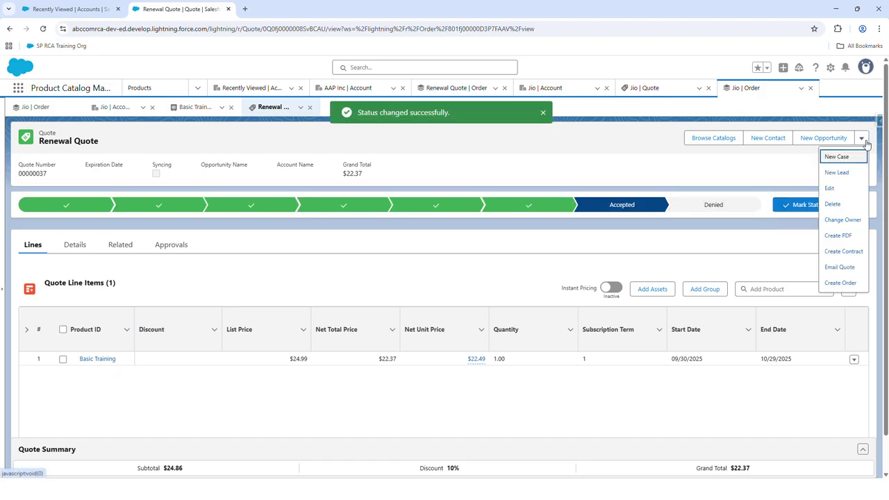
pyautogui.click(840, 283)
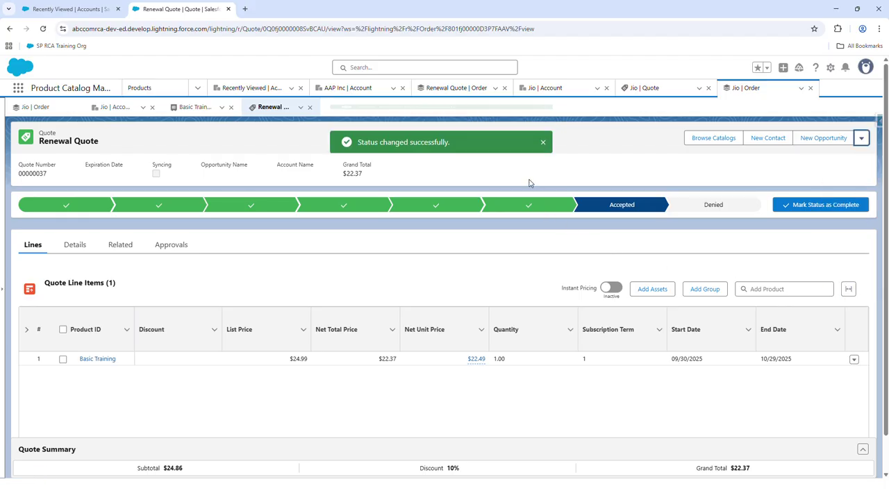
pyautogui.click(402, 117)
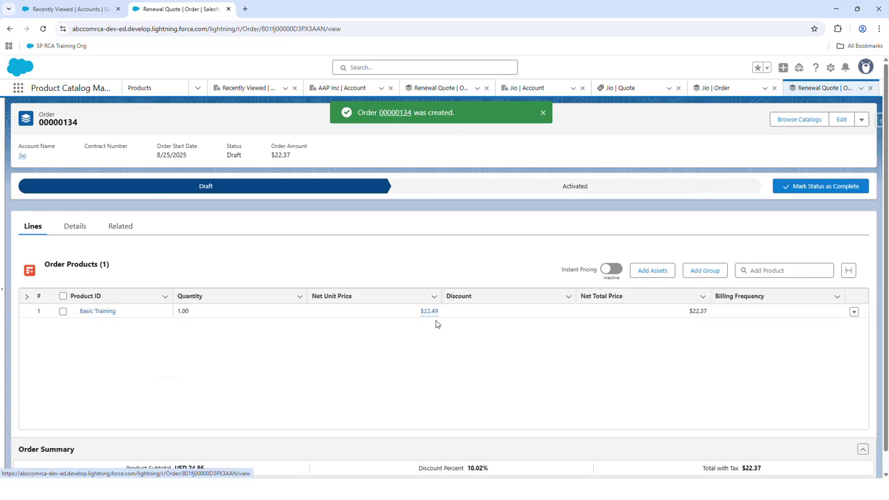
# Set the renewal order's status to Activated and open the Jio account's managed assets from the order details.
pyautogui.click(586, 192)
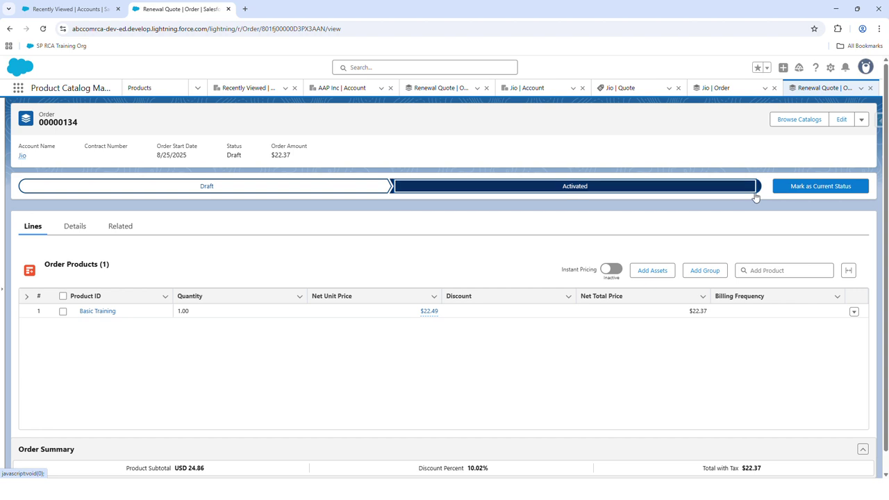
pyautogui.click(788, 187)
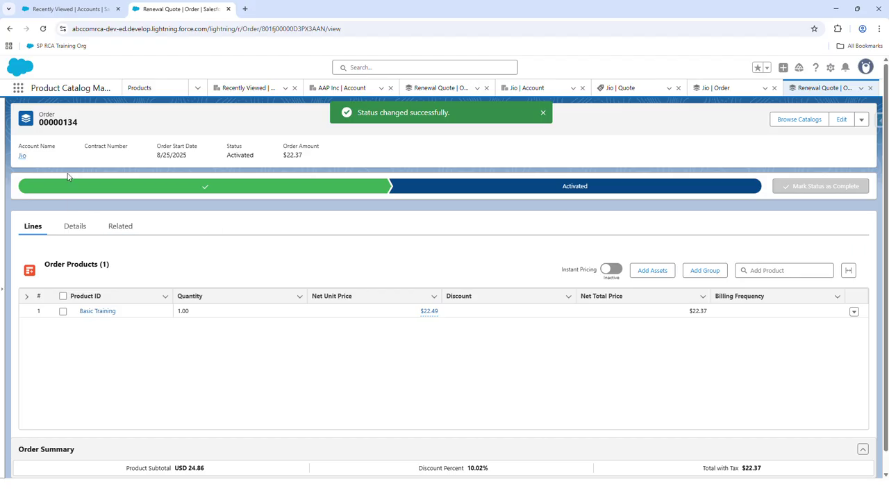
pyautogui.click(84, 232)
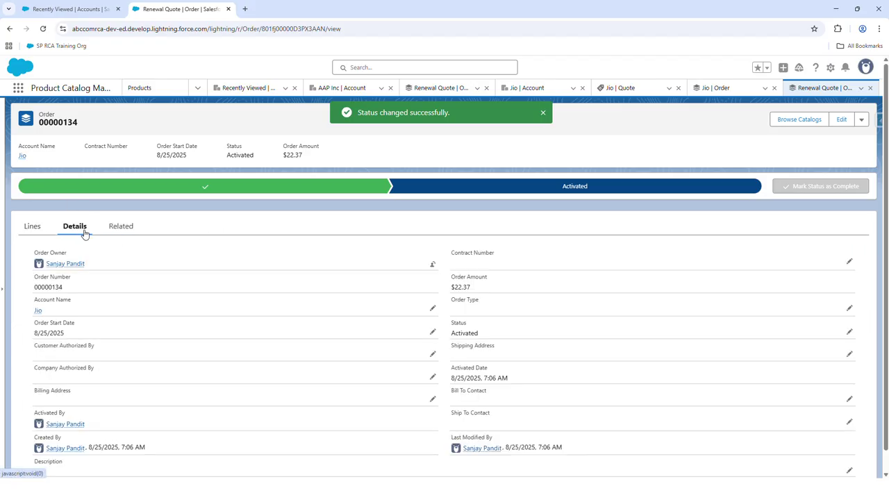
pyautogui.click(38, 312)
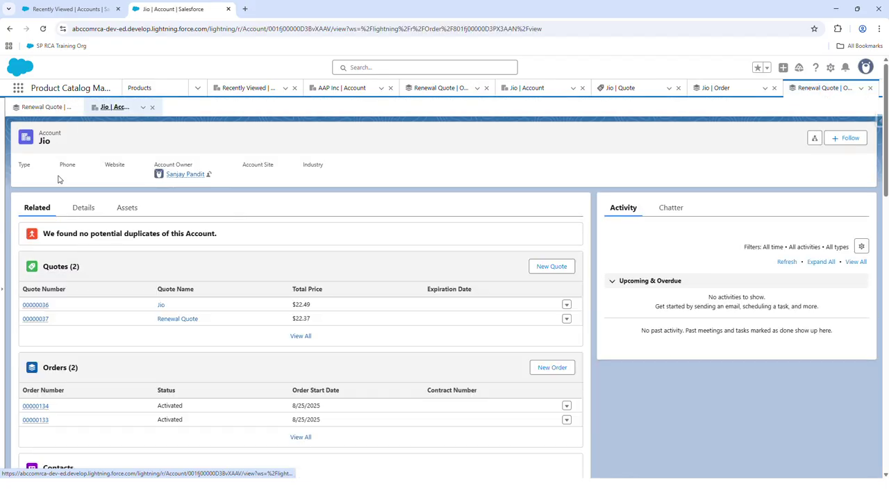
pyautogui.click(128, 208)
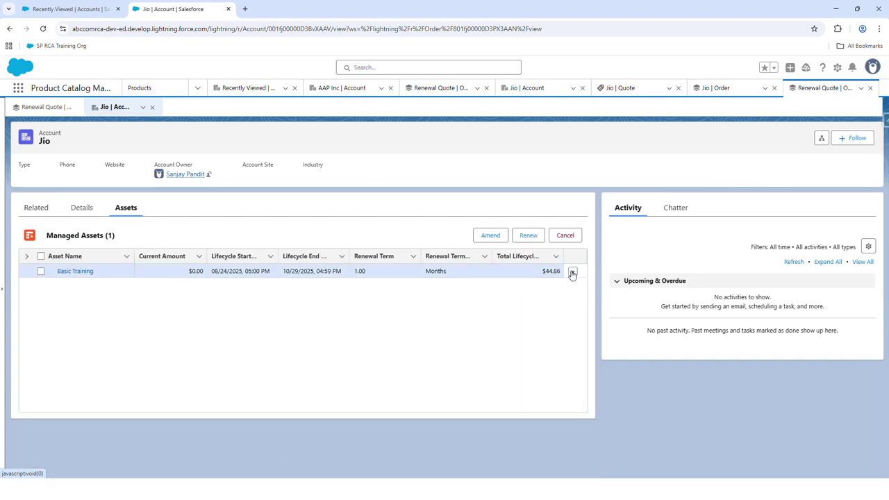
# View the renewed Basic Training asset's related records, examining its asset actions and asset state periods.
pyautogui.click(572, 272)
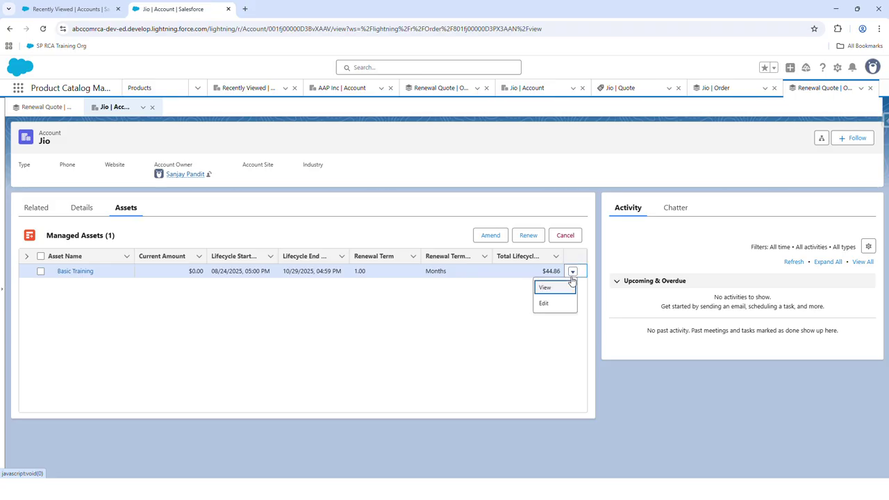
pyautogui.click(545, 288)
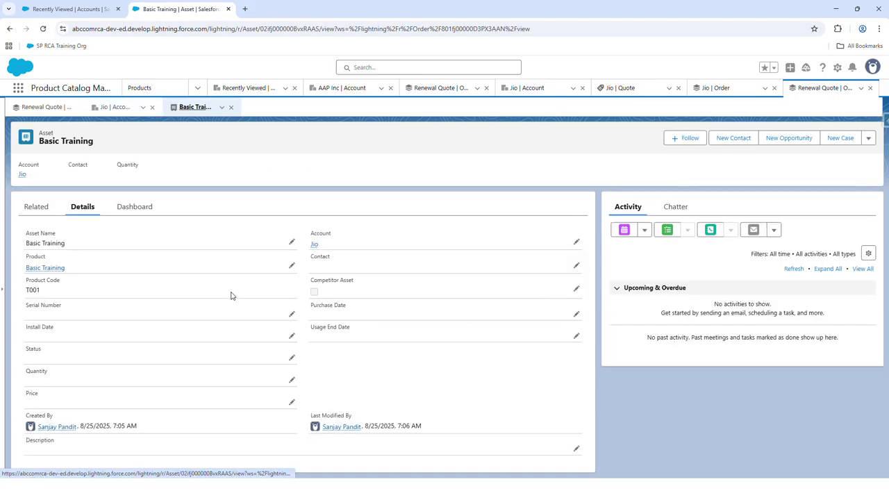
pyautogui.click(38, 211)
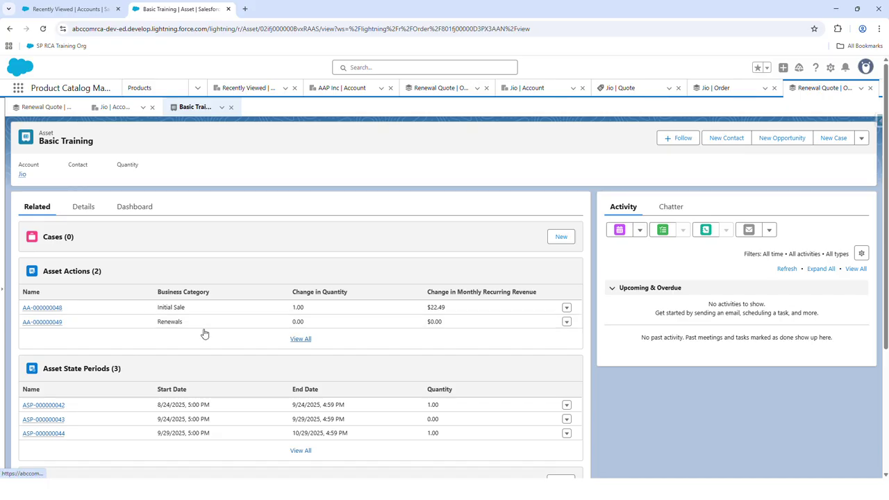
pyautogui.scroll(-1, 237, 372)
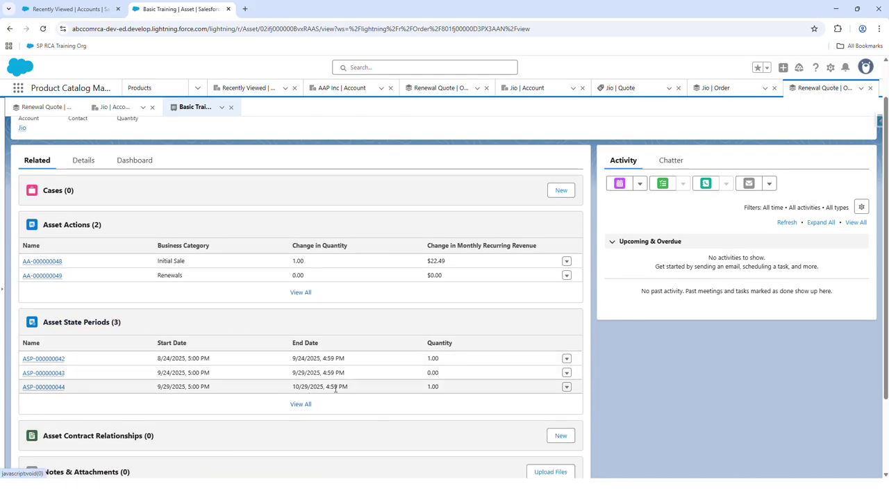
pyautogui.scroll(1, 364, 391)
# Examine the Basic Training asset's dashboard charts for quantity and monthly recurring revenue around the renewal gap.
pyautogui.click(141, 212)
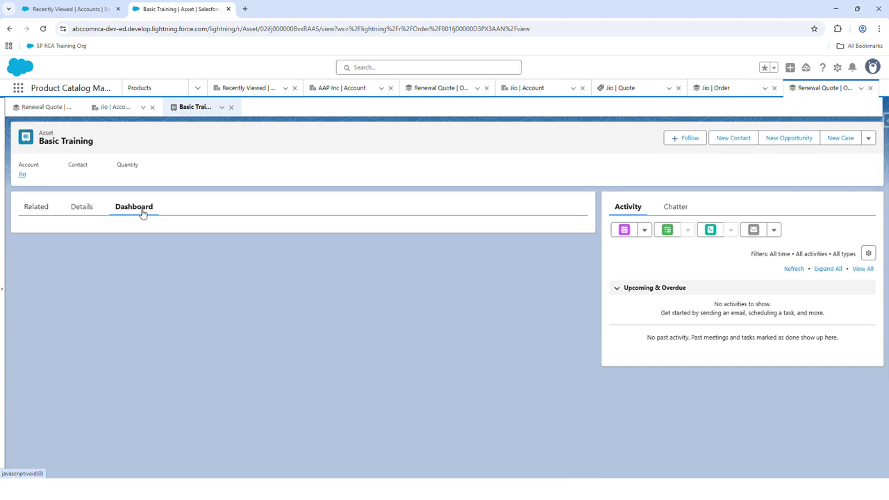
pyautogui.scroll(-1, 173, 297)
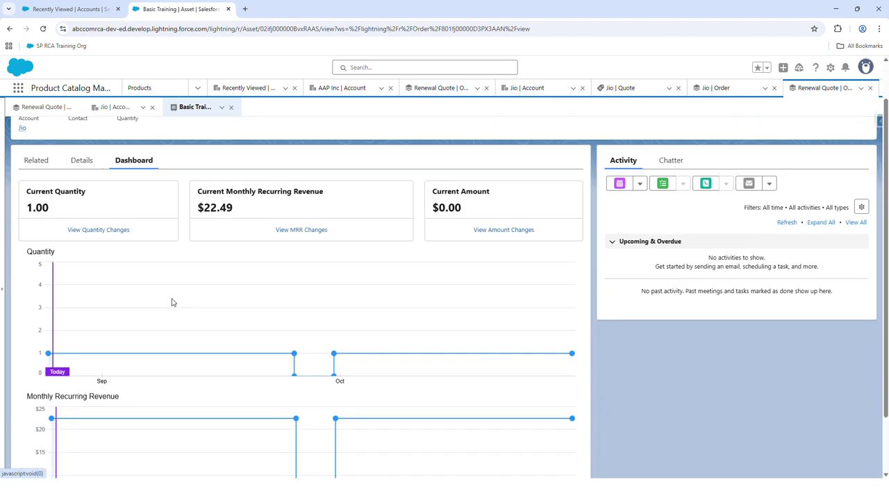
pyautogui.scroll(-1, 144, 285)
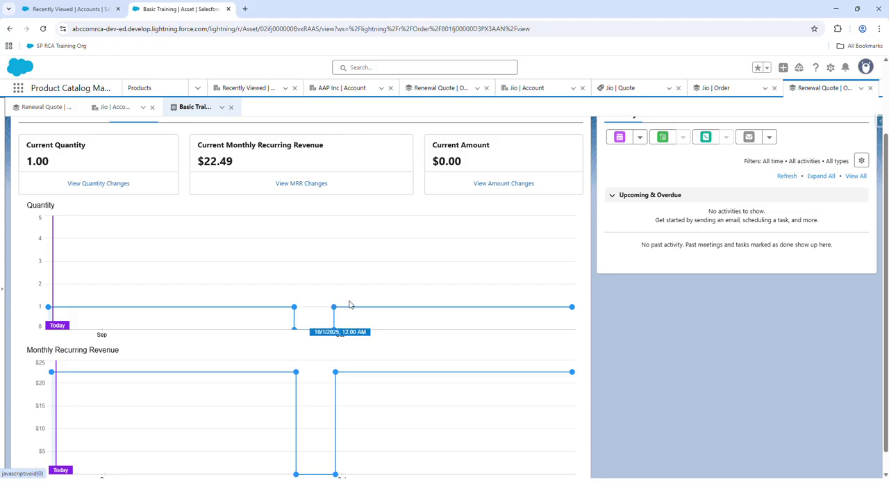
pyautogui.scroll(-1, 540, 315)
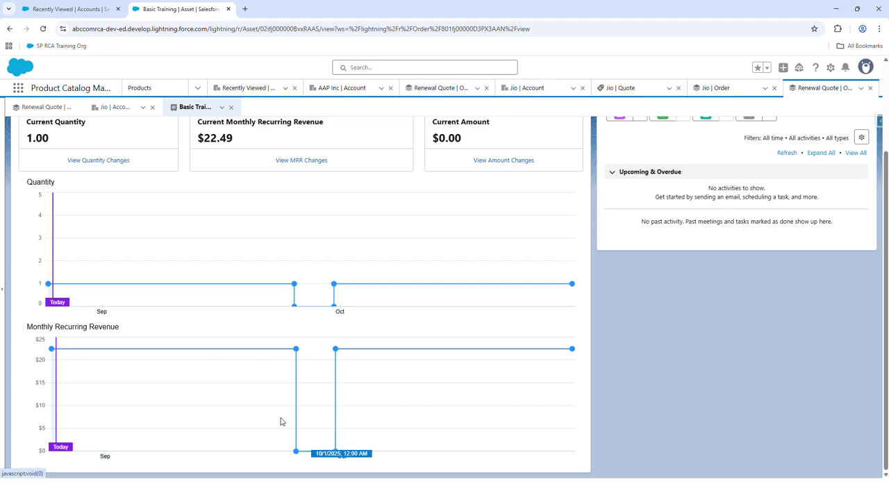
pyautogui.scroll(3, 345, 387)
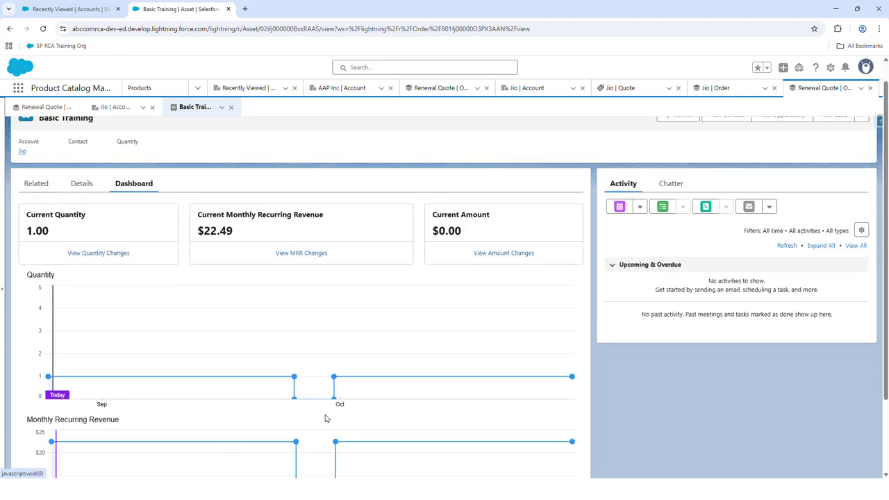
pyautogui.scroll(1, 324, 431)
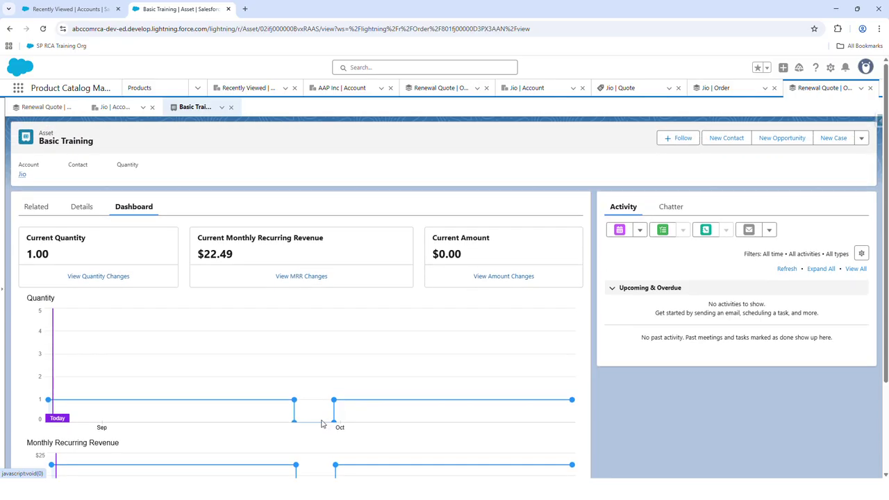